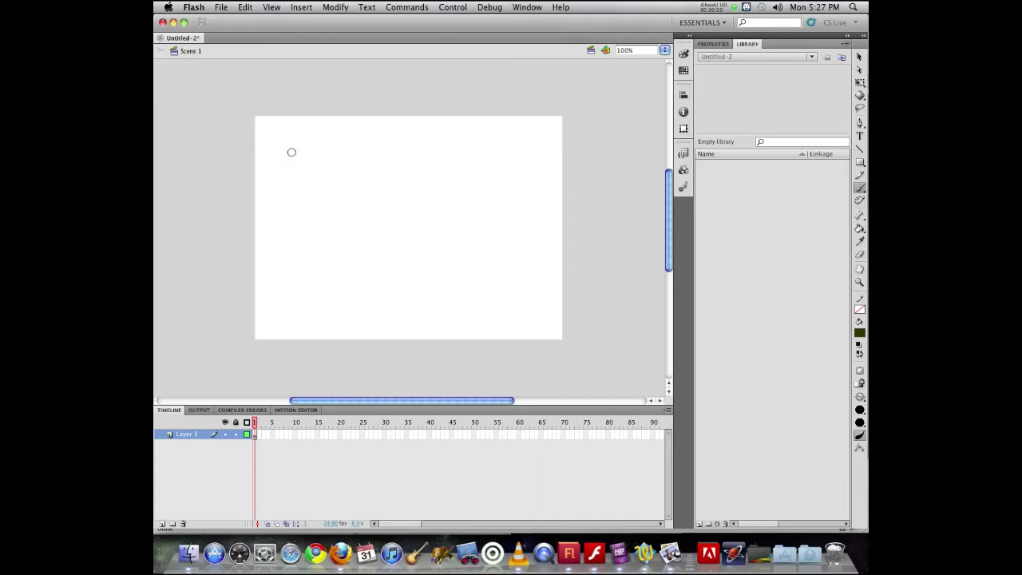
Reduce the brush size and paint a rough hatched box in dark olive near the stage's upper left.
mouse_move(286, 152)
mouse_down()
mouse_move(327, 155)
mouse_move(336, 205)
mouse_up()
click(860, 409)
click(829, 442)
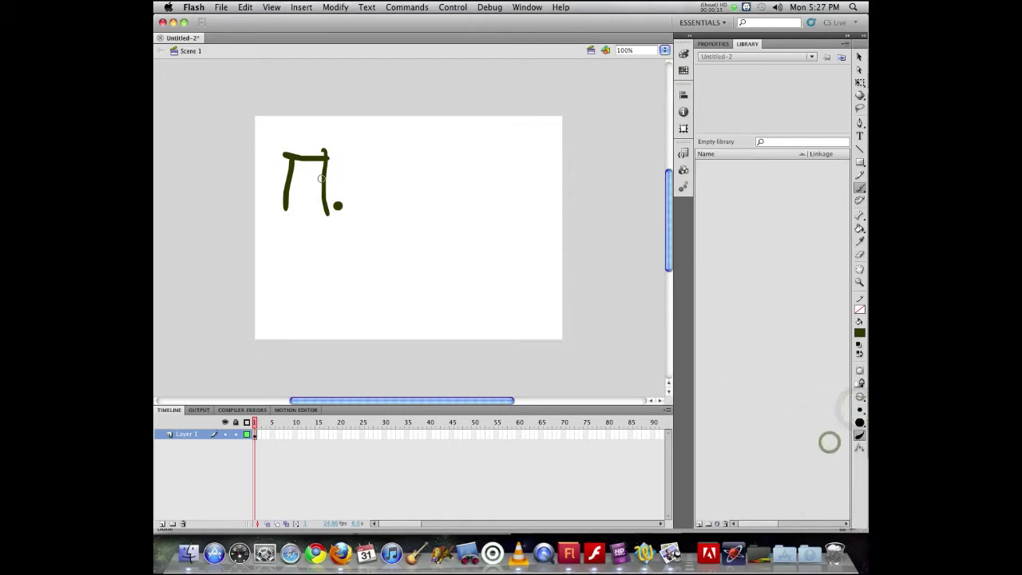
mouse_move(338, 157)
mouse_down()
mouse_move(350, 218)
mouse_move(274, 205)
mouse_up()
mouse_move(339, 161)
mouse_down()
mouse_move(268, 203)
mouse_move(343, 160)
mouse_move(338, 149)
mouse_move(332, 200)
mouse_move(287, 204)
mouse_move(275, 164)
mouse_up()
Draw a solid dark olive square and a matching circle in a row beside the hatched box.
click(860, 162)
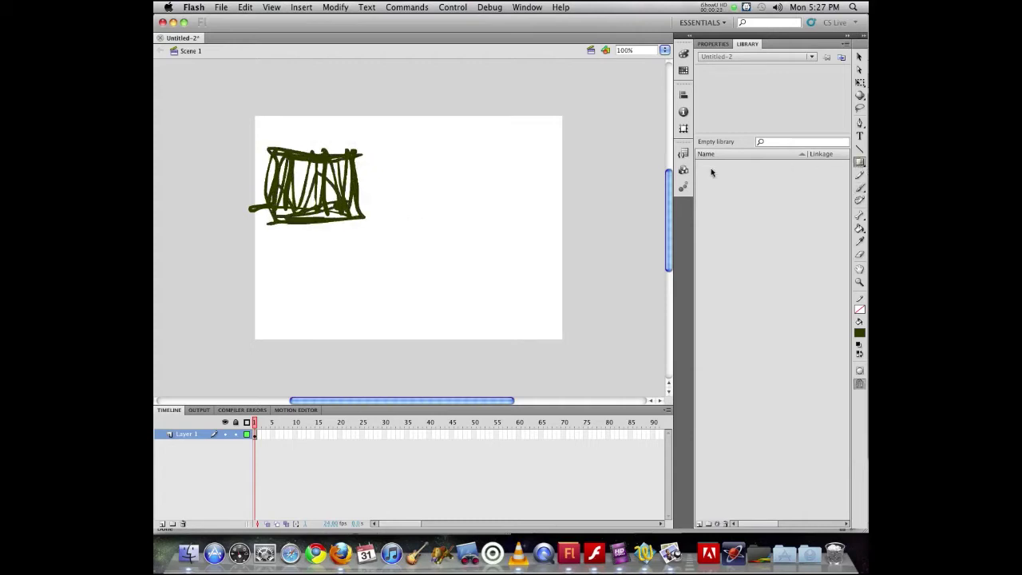
mouse_move(385, 138)
mouse_down()
mouse_move(450, 186)
mouse_move(427, 203)
mouse_move(452, 203)
mouse_up()
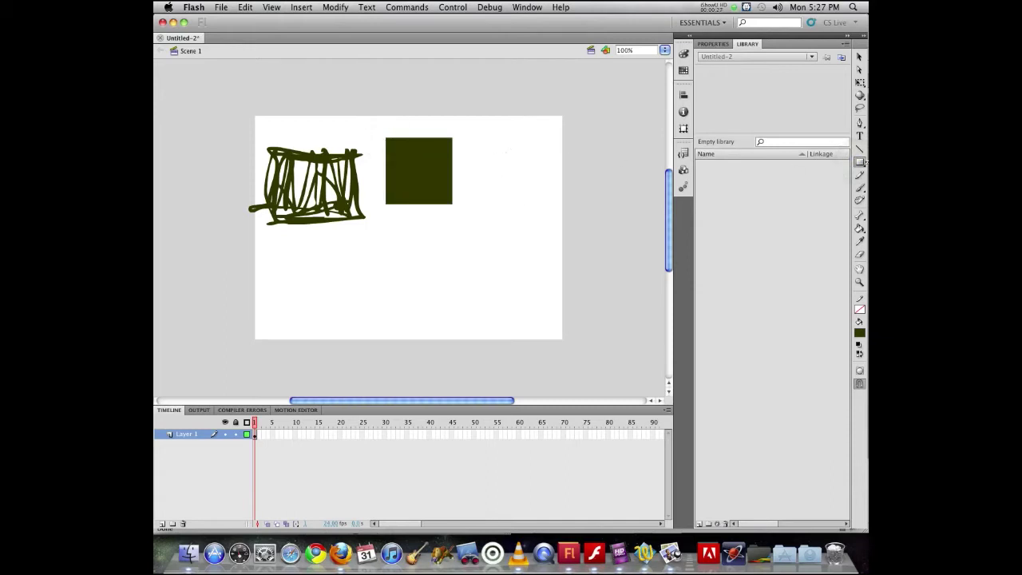
click(860, 164)
click(830, 178)
drag(474, 133, 539, 197)
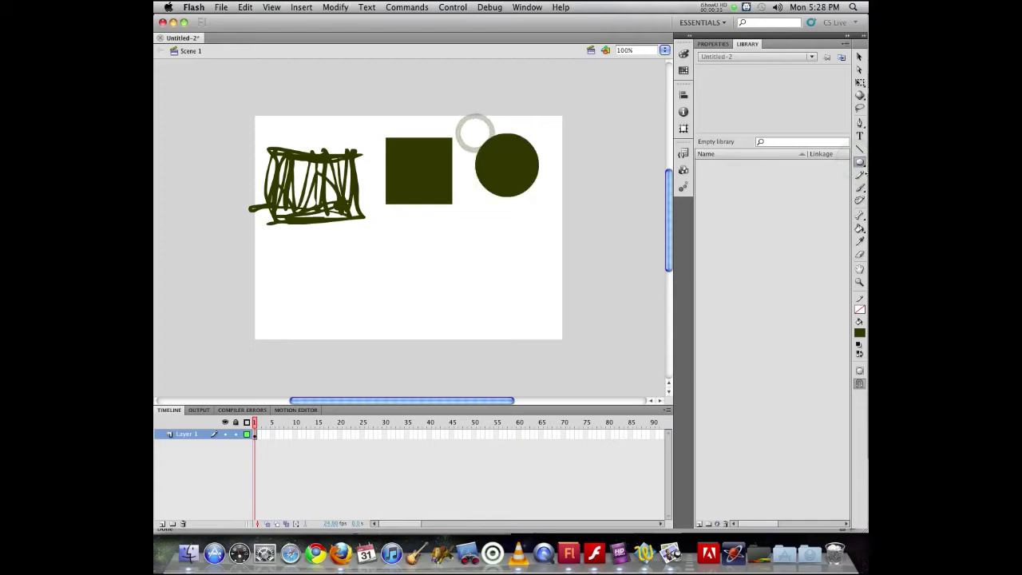
Draw another solid square below the first one and reshape it into a triangle by pulling its upper-right corner inward.
click(859, 162)
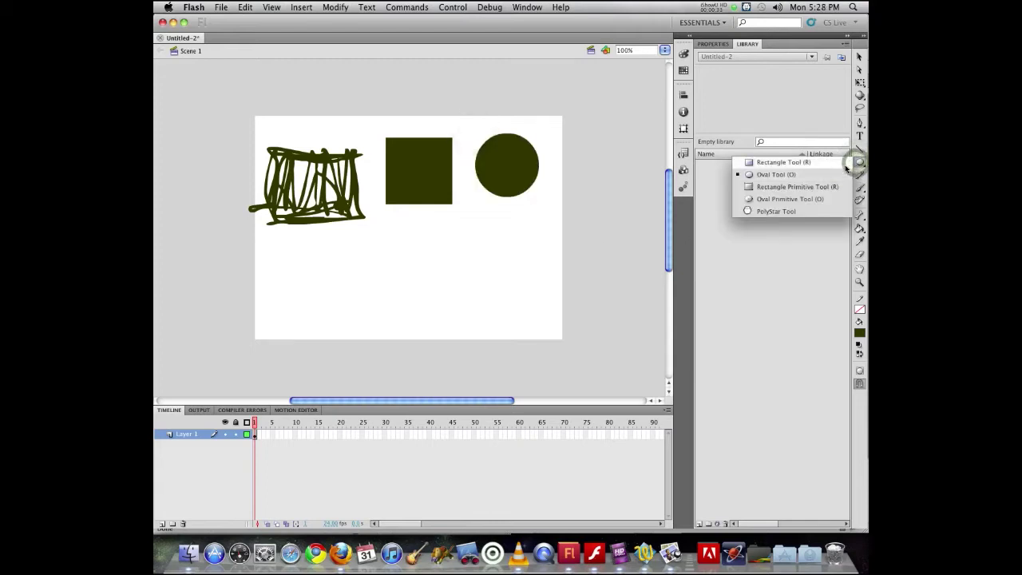
click(854, 163)
drag(411, 225, 479, 292)
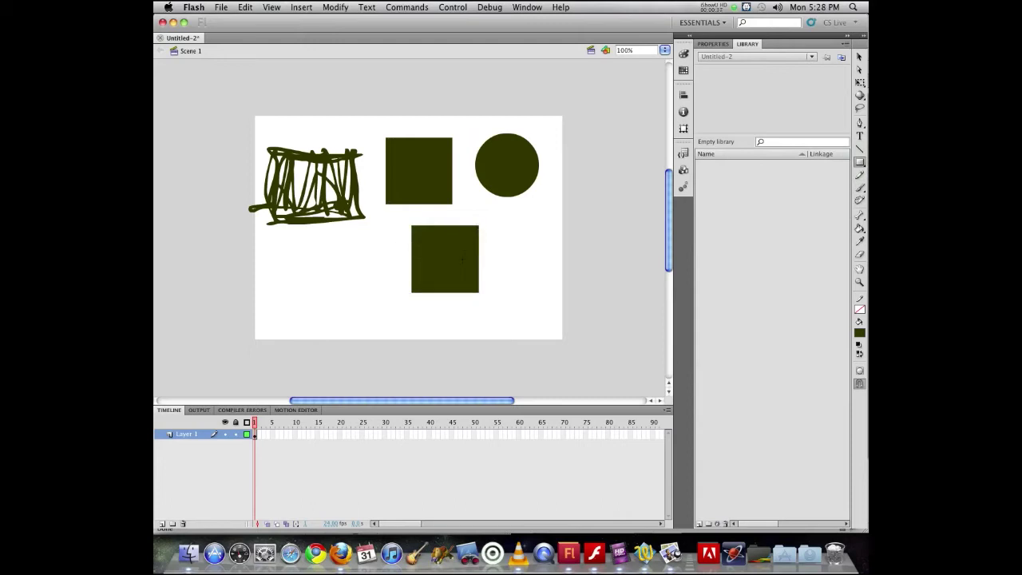
key(v)
drag(479, 226, 448, 226)
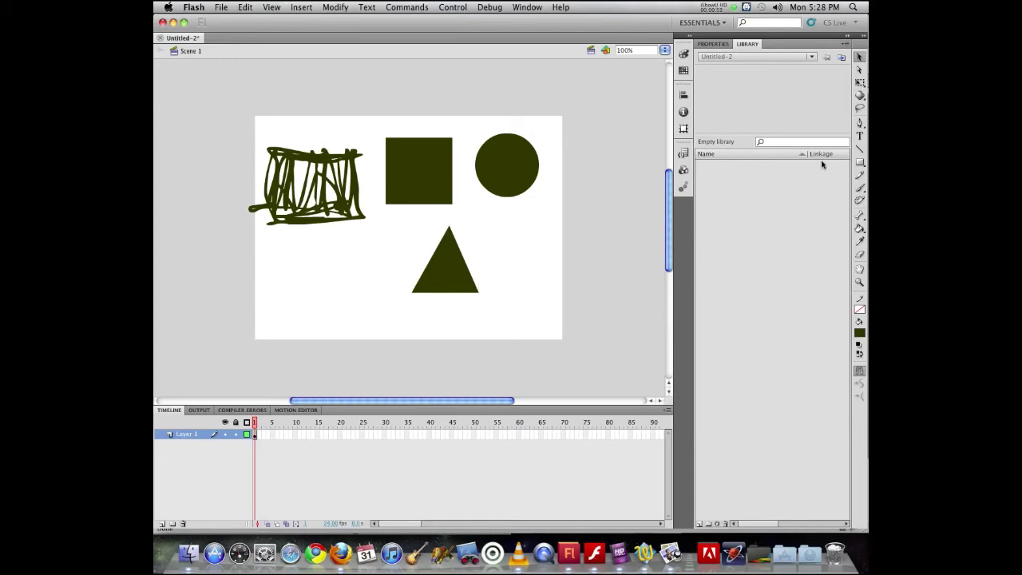
Brush a cartoon head with eyes, nose and toothy mouth at the stage's right edge, beside the triangle.
click(859, 189)
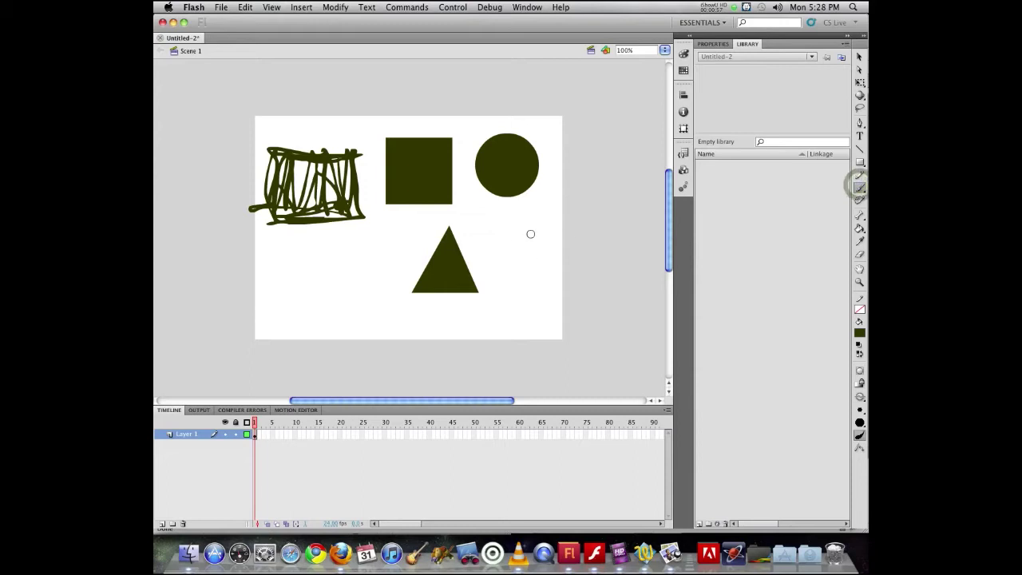
drag(582, 230, 567, 261)
mouse_move(533, 218)
mouse_down()
mouse_move(557, 248)
mouse_move(552, 238)
mouse_move(569, 229)
mouse_move(531, 235)
mouse_move(549, 233)
mouse_move(565, 252)
mouse_up()
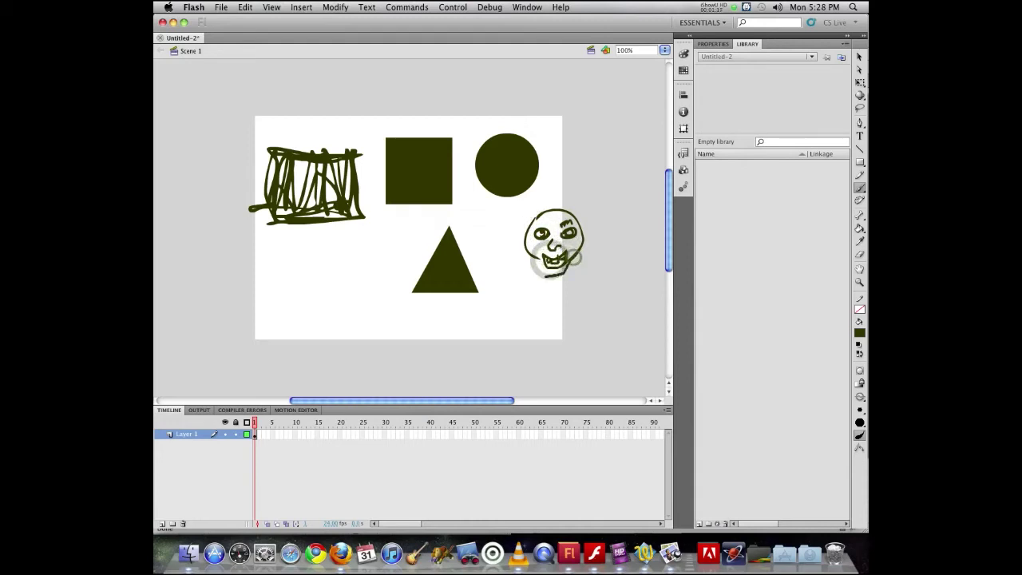
Paint the cartoon figure's neck, T-shirt and outstretched arms with hands and wristbands below the head.
mouse_move(530, 260)
mouse_down()
mouse_move(565, 273)
mouse_move(576, 283)
mouse_move(560, 285)
mouse_move(605, 288)
mouse_move(603, 308)
mouse_move(585, 305)
mouse_move(587, 338)
mouse_move(509, 349)
mouse_move(513, 297)
mouse_up()
mouse_move(600, 303)
mouse_down()
mouse_move(630, 297)
mouse_move(605, 294)
mouse_up()
drag(515, 310, 479, 320)
mouse_move(523, 292)
mouse_down()
mouse_move(458, 322)
mouse_move(502, 290)
mouse_move(459, 329)
mouse_move(488, 323)
mouse_up()
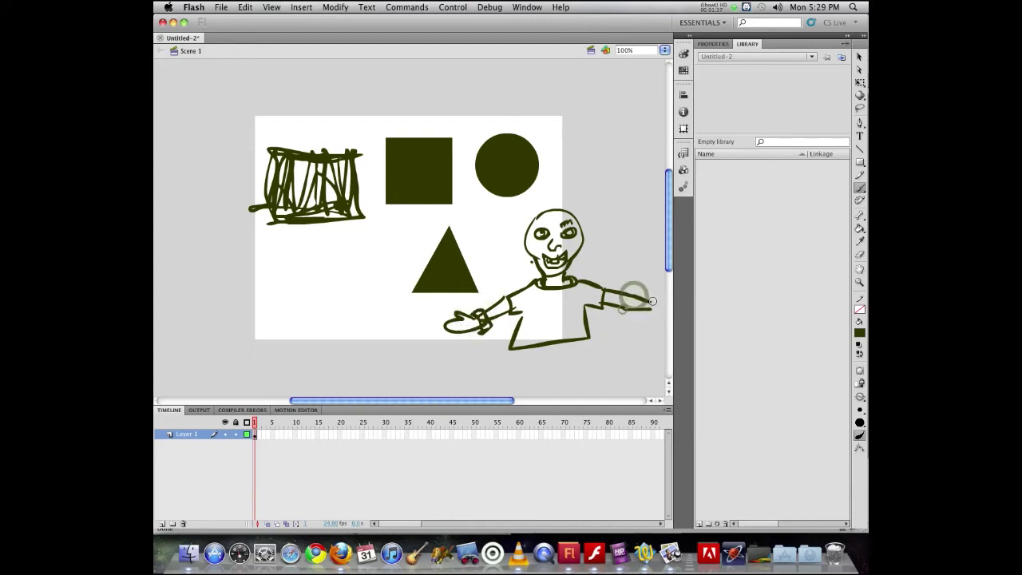
mouse_move(652, 301)
mouse_down()
mouse_move(664, 302)
mouse_move(646, 311)
mouse_move(653, 298)
mouse_up()
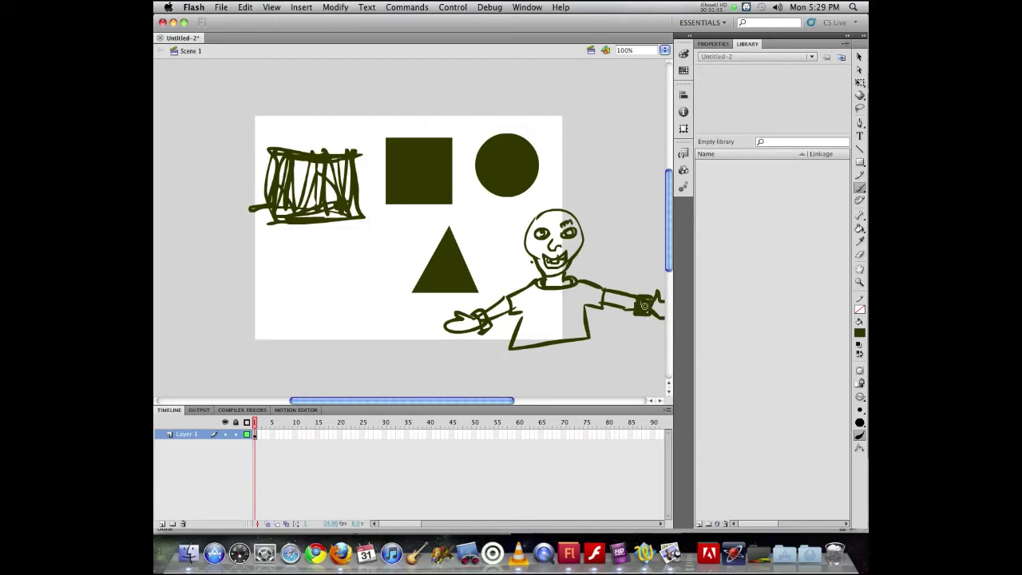
Dab teal dots onto the dark wristband on the figure's right-hand side.
click(858, 337)
click(852, 389)
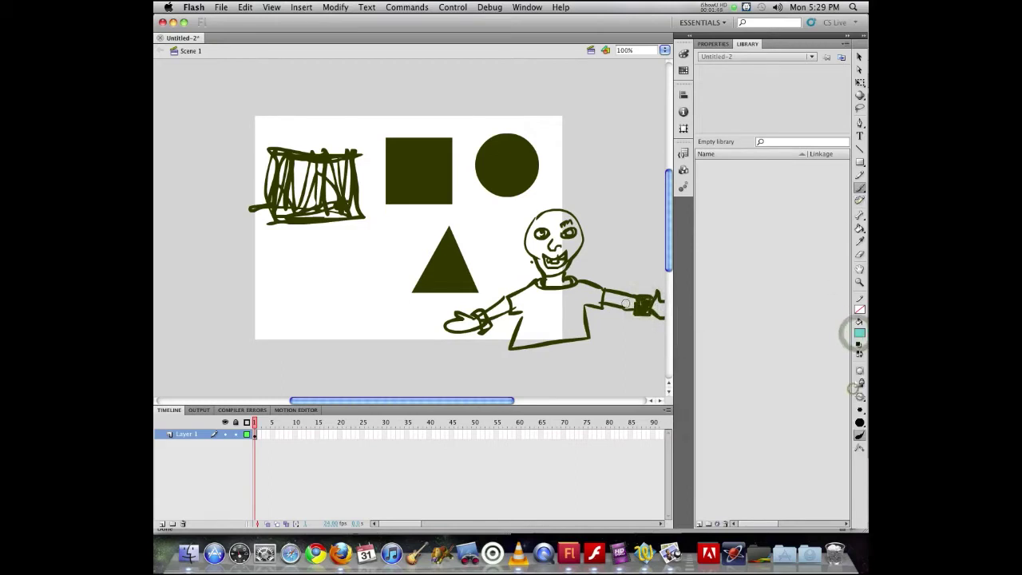
click(645, 307)
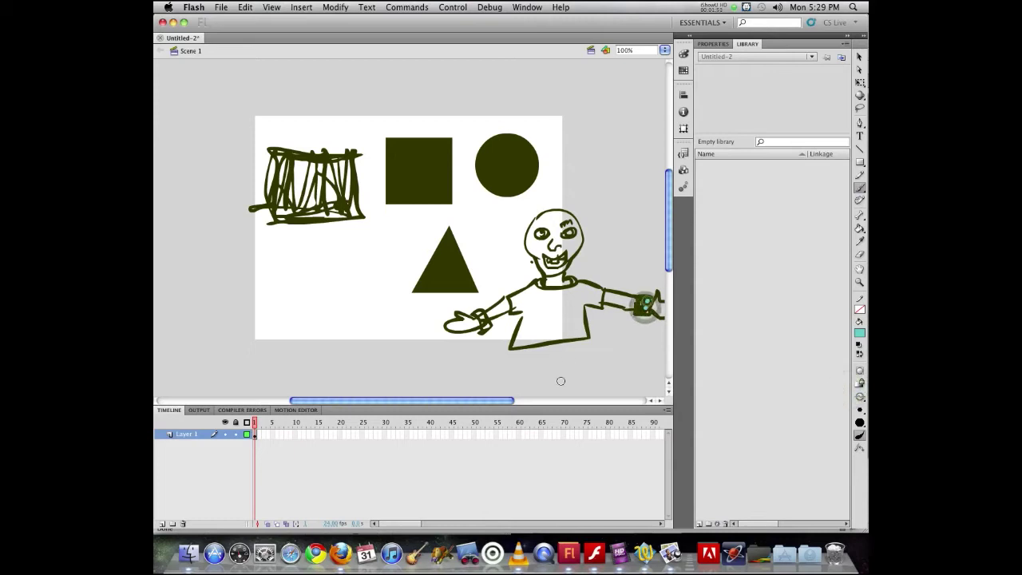
Switch the fill back to dark olive and paint short trousers below the figure's T-shirt.
click(858, 333)
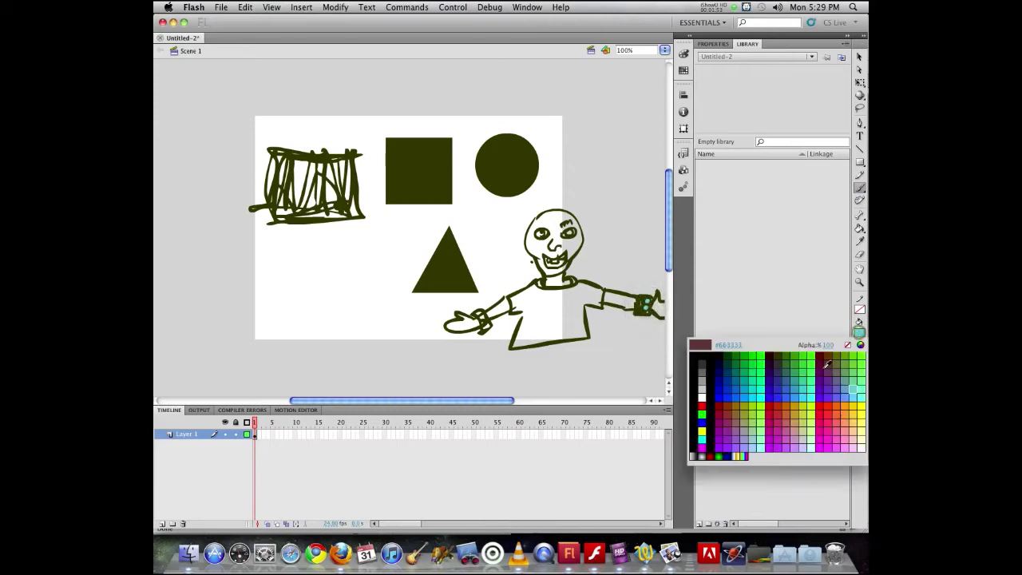
click(779, 356)
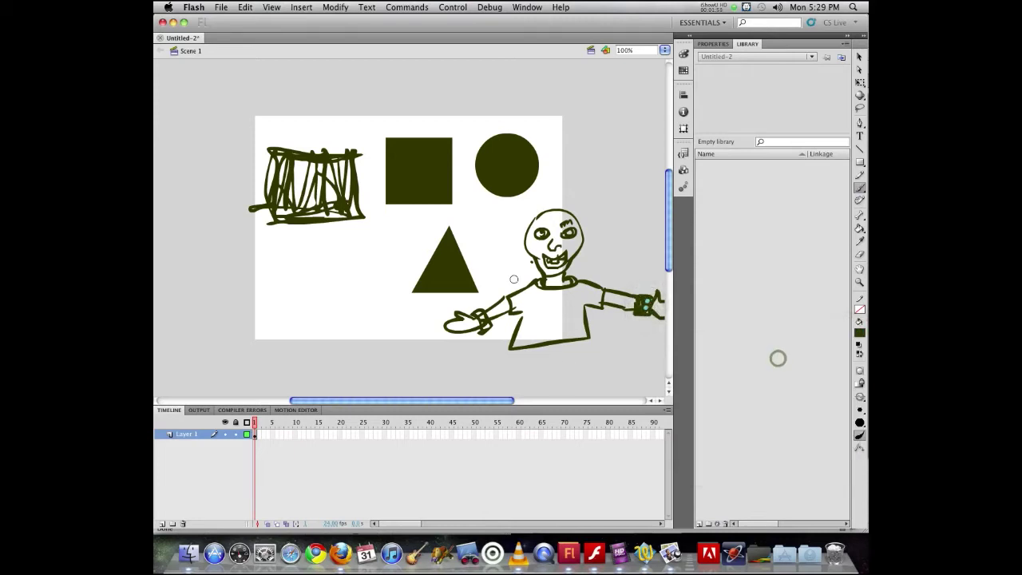
drag(578, 342, 578, 361)
mouse_move(521, 346)
mouse_down()
mouse_move(522, 369)
mouse_move(551, 361)
mouse_move(557, 373)
mouse_move(582, 372)
mouse_move(516, 364)
mouse_up()
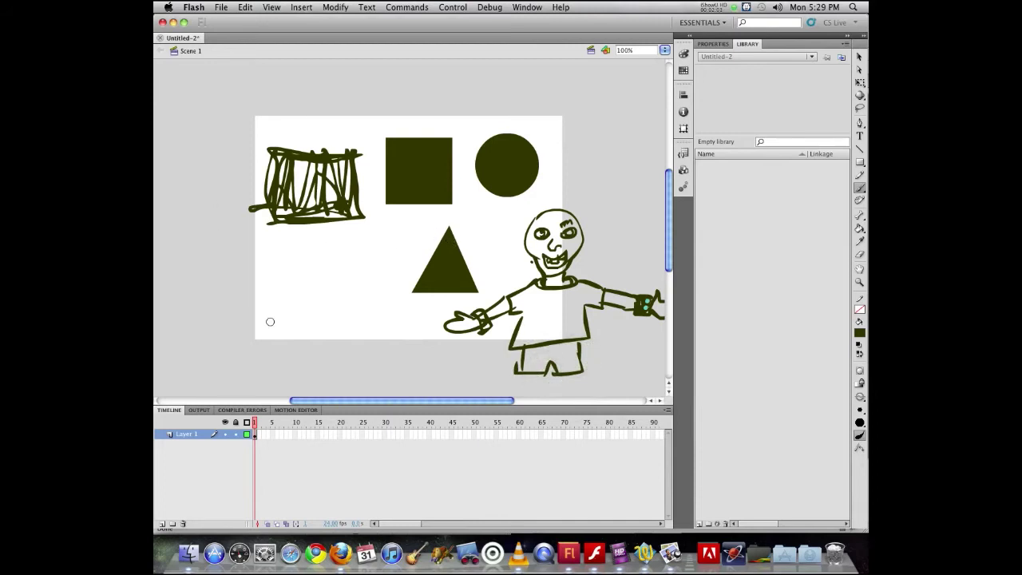
Set the fill to red, paint large loops across the artwork, and clear everything from the stage.
click(855, 335)
click(822, 413)
mouse_move(246, 295)
mouse_down()
mouse_move(208, 213)
mouse_move(241, 240)
mouse_move(269, 301)
mouse_move(248, 297)
mouse_move(396, 221)
mouse_move(372, 189)
mouse_move(450, 173)
mouse_move(447, 199)
mouse_up()
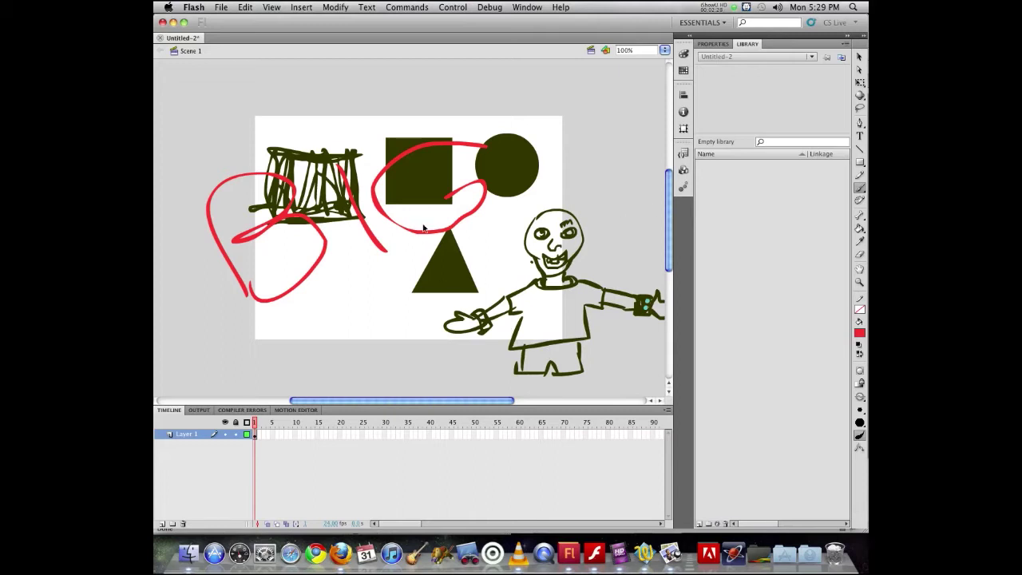
key(super+a)
key(Delete)
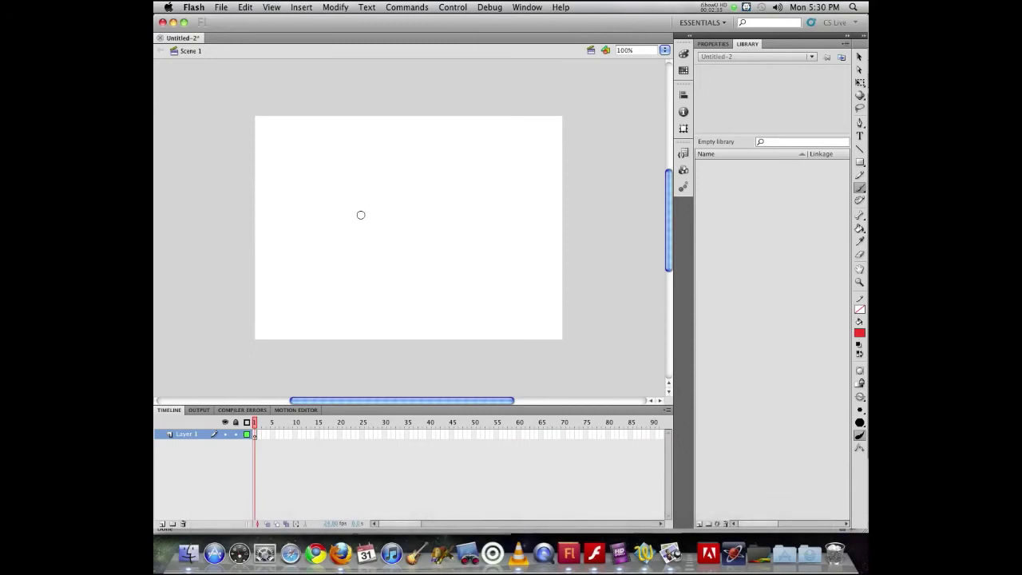
Sketch a stout red character with a large round body, small head and face, wide hips and short tapered legs.
mouse_move(371, 195)
mouse_down()
mouse_move(348, 224)
mouse_move(356, 268)
mouse_move(411, 288)
mouse_move(451, 260)
mouse_move(430, 198)
mouse_move(404, 181)
mouse_move(373, 192)
mouse_move(347, 237)
mouse_move(380, 279)
mouse_up()
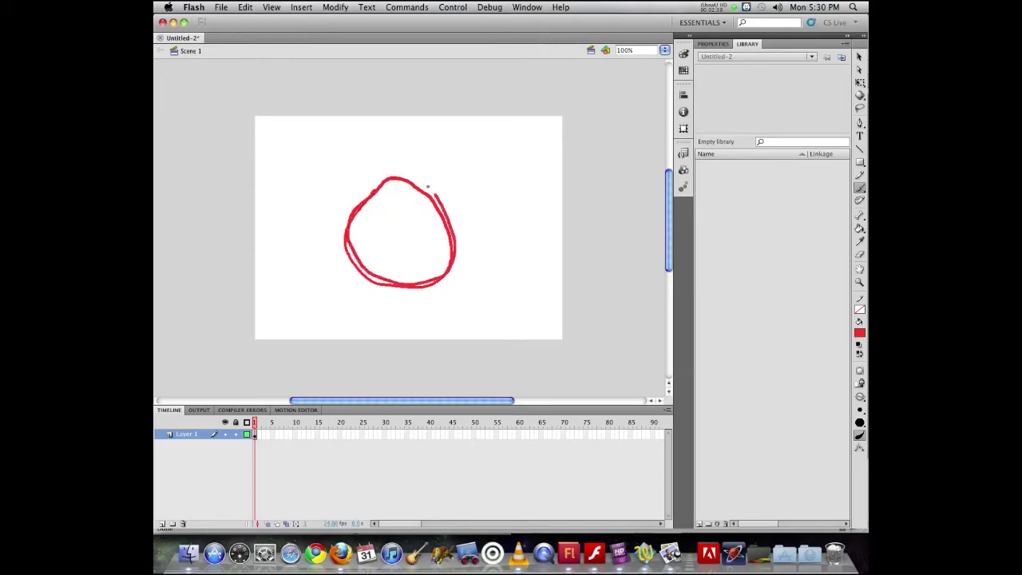
mouse_move(418, 176)
mouse_down()
mouse_move(403, 160)
mouse_move(413, 144)
mouse_move(399, 137)
mouse_move(402, 114)
mouse_move(369, 130)
mouse_up()
mouse_move(431, 158)
mouse_down()
mouse_move(417, 172)
mouse_move(429, 142)
mouse_move(378, 130)
mouse_move(429, 178)
mouse_up()
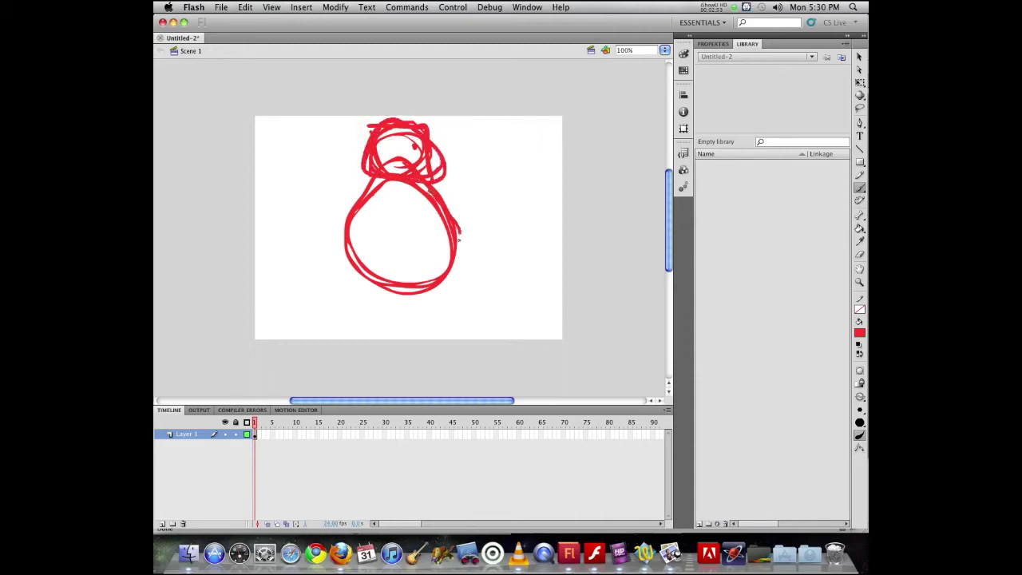
mouse_move(459, 237)
mouse_down()
mouse_move(342, 274)
mouse_move(427, 188)
mouse_move(358, 206)
mouse_move(339, 238)
mouse_move(461, 238)
mouse_move(354, 241)
mouse_move(351, 268)
mouse_move(324, 258)
mouse_move(421, 314)
mouse_move(377, 277)
mouse_move(444, 269)
mouse_move(452, 279)
mouse_move(419, 267)
mouse_up()
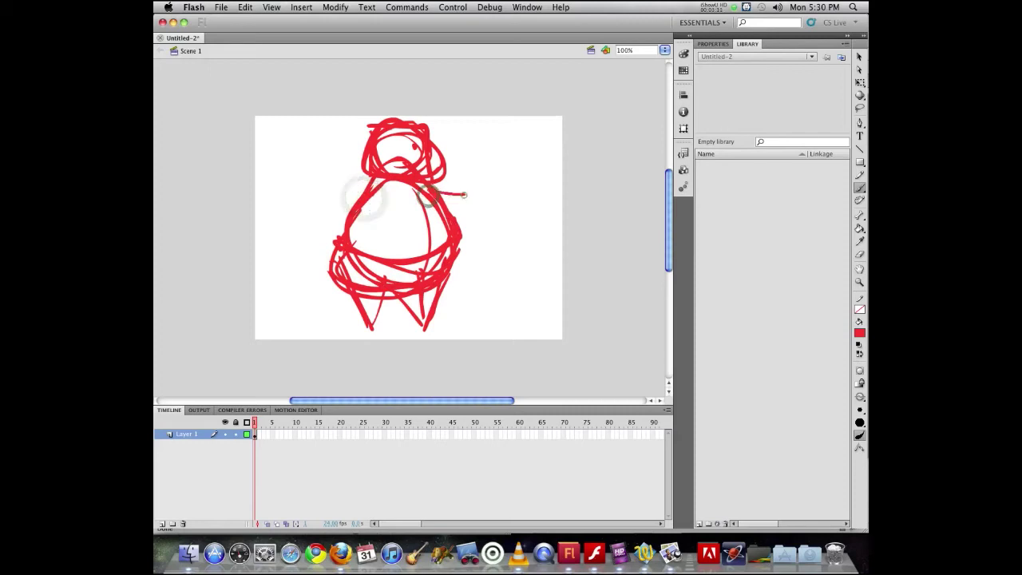
Sketch the stout character's outstretched arms, refining them and adding hands and feet with a smaller brush.
drag(437, 192, 492, 207)
mouse_move(367, 191)
mouse_down()
mouse_move(299, 209)
mouse_move(360, 216)
mouse_up()
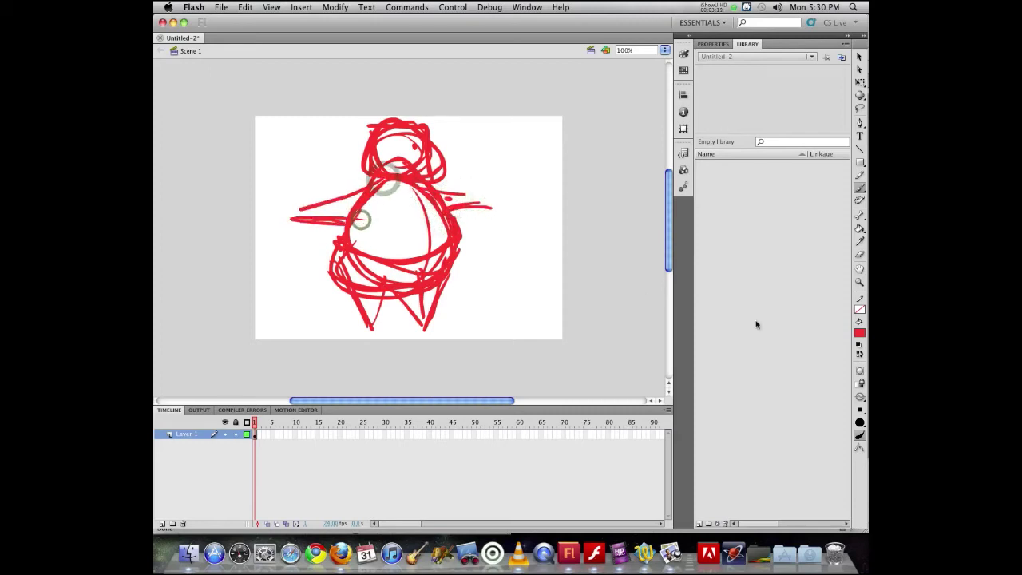
click(859, 411)
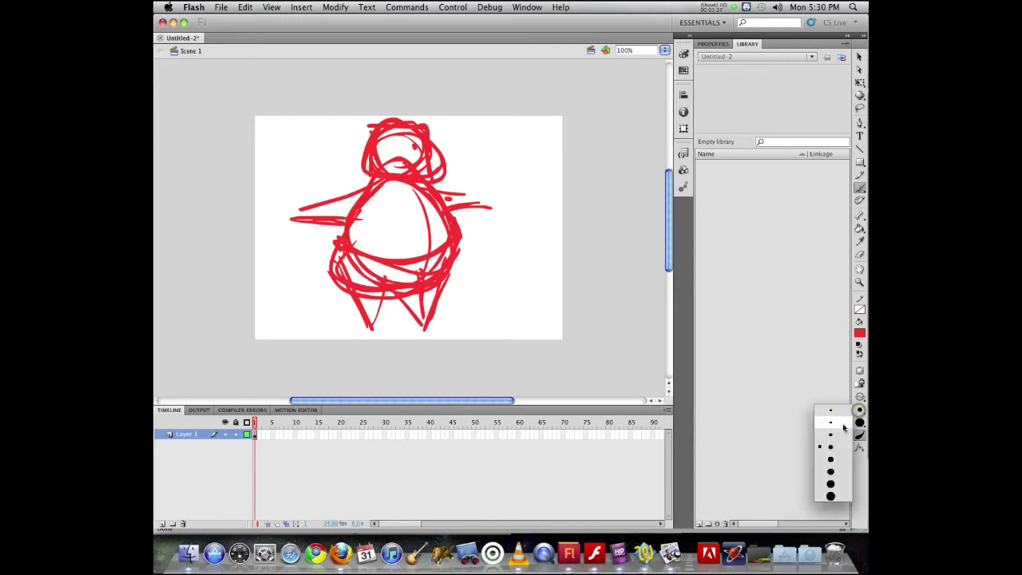
click(833, 433)
mouse_move(447, 202)
mouse_down()
mouse_move(504, 210)
mouse_move(486, 207)
mouse_up()
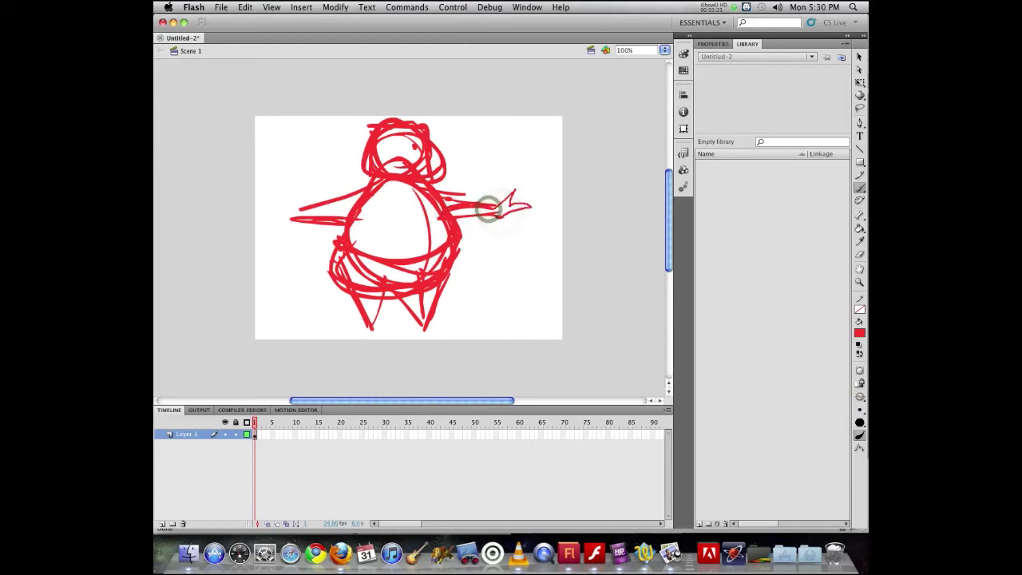
drag(295, 212, 292, 210)
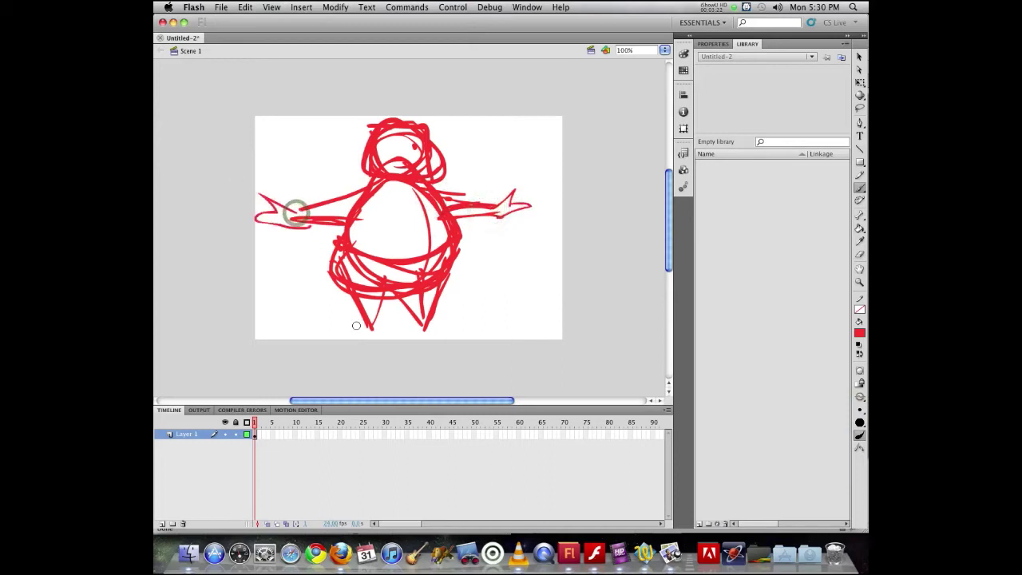
drag(372, 322, 375, 326)
mouse_move(436, 329)
mouse_down()
mouse_move(459, 339)
mouse_move(431, 326)
mouse_up()
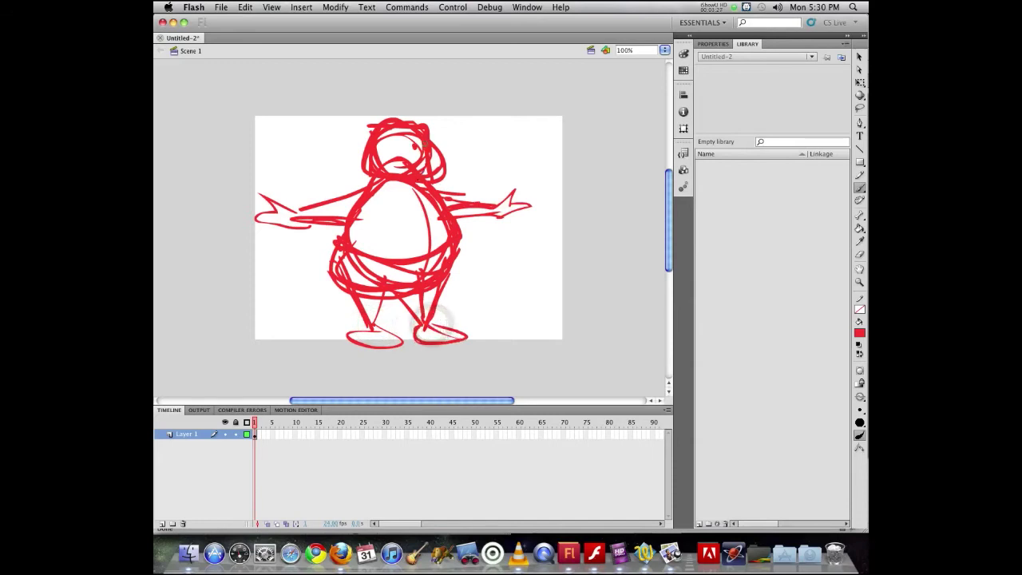
Erase the bulging hair on both sides of the red character's head and the stray line at the shoulder.
click(858, 254)
mouse_move(430, 132)
mouse_down()
mouse_move(359, 124)
mouse_move(356, 145)
mouse_move(368, 140)
mouse_move(439, 169)
mouse_move(438, 160)
mouse_move(449, 193)
mouse_up()
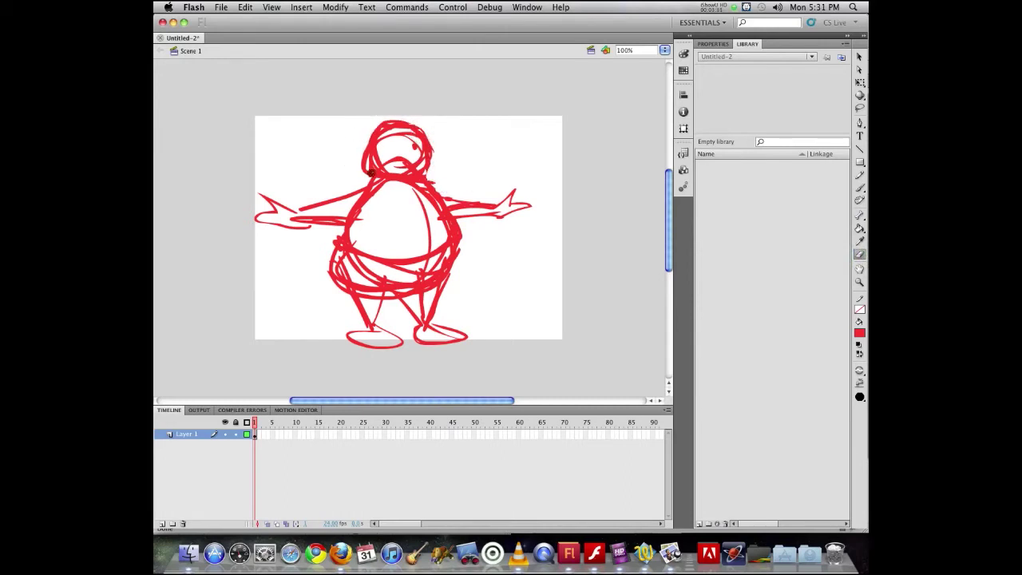
drag(363, 172, 361, 163)
Add a new layer above the red sketch and set the brush fill to bright green.
click(859, 188)
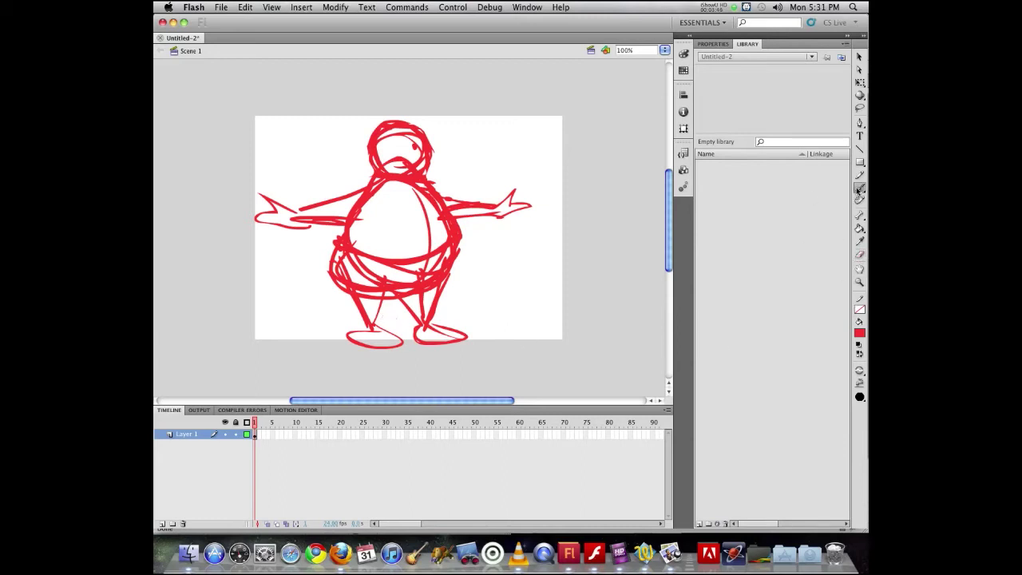
click(160, 523)
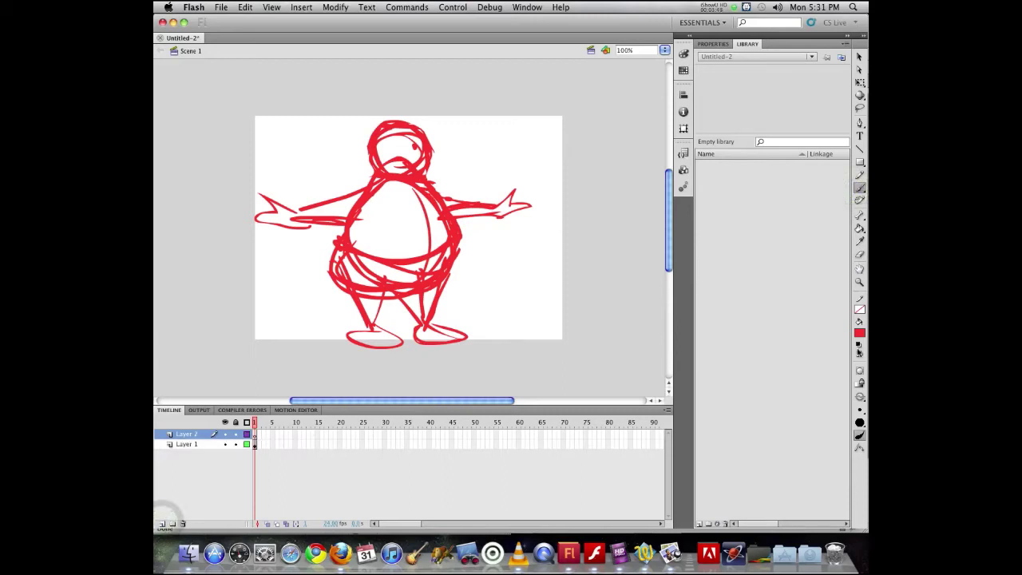
click(859, 334)
click(848, 363)
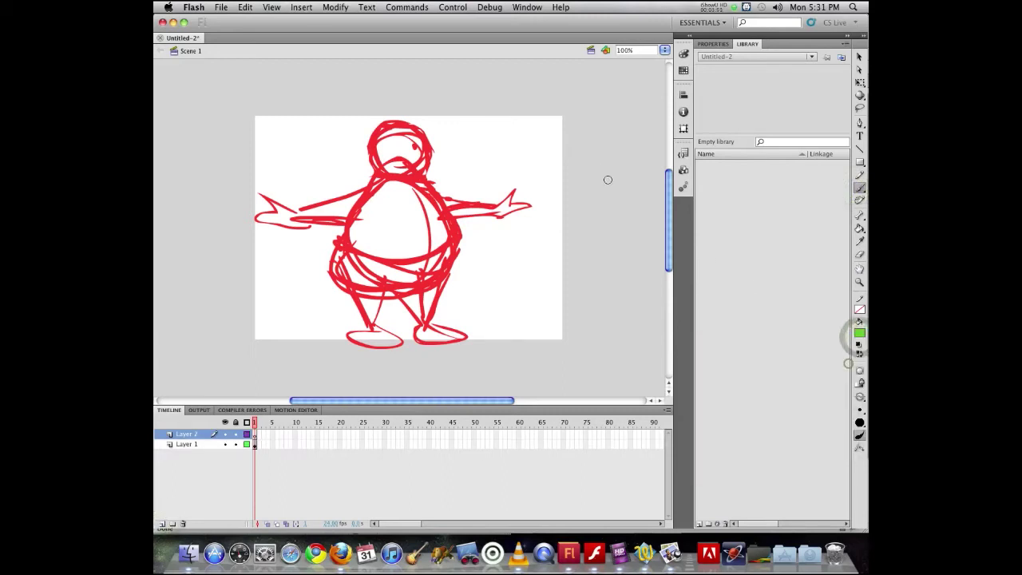
Sketch a tall, narrow green body with long legs and pointed feet beside the red character.
drag(520, 169, 514, 307)
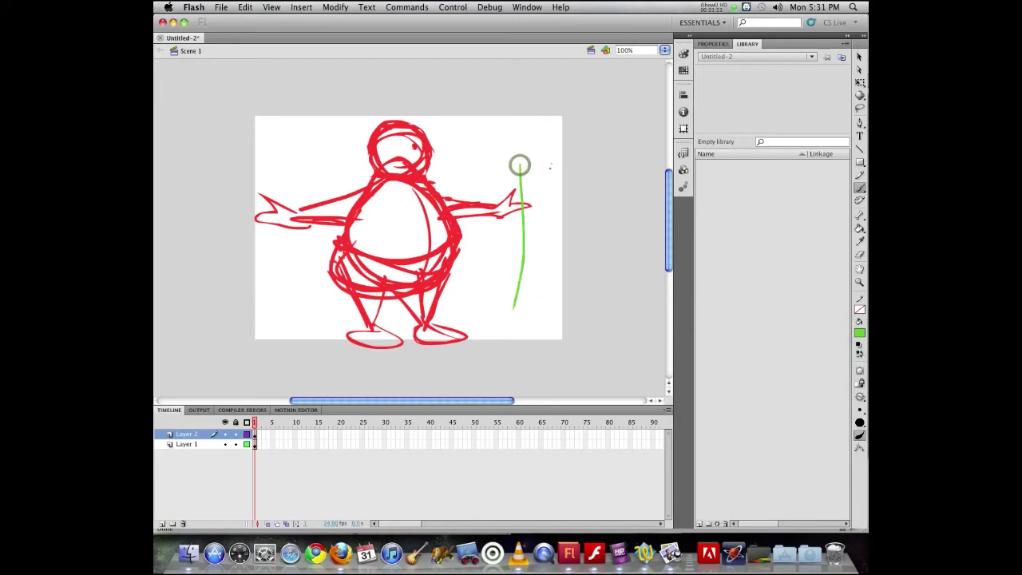
mouse_move(550, 165)
mouse_down()
mouse_move(558, 299)
mouse_move(571, 334)
mouse_up()
drag(551, 217, 551, 327)
mouse_move(543, 251)
mouse_down()
mouse_move(529, 276)
mouse_move(513, 344)
mouse_up()
mouse_move(527, 277)
mouse_down()
mouse_move(501, 340)
mouse_move(469, 359)
mouse_move(513, 343)
mouse_move(574, 342)
mouse_move(564, 334)
mouse_move(573, 353)
mouse_move(600, 352)
mouse_up()
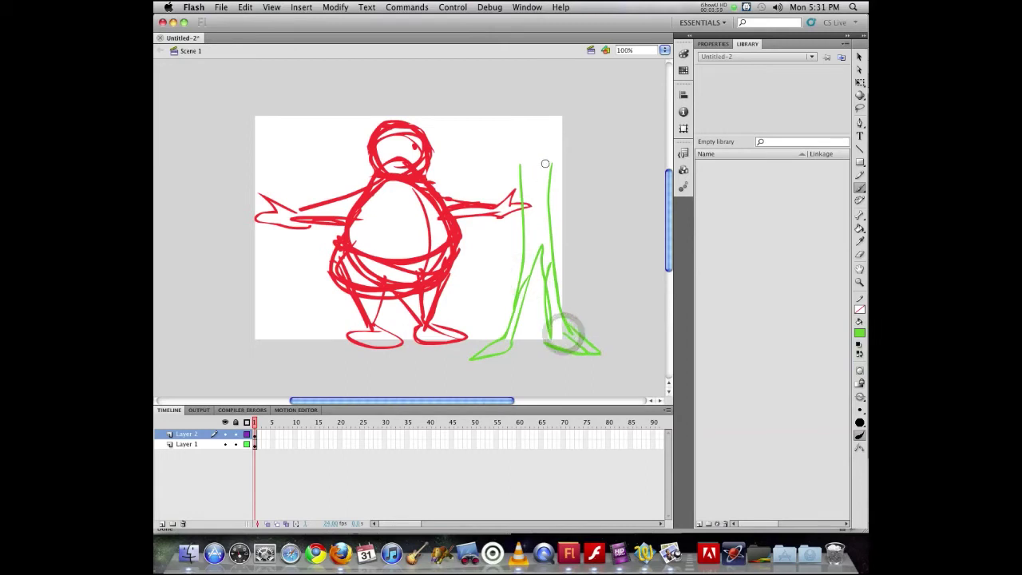
Draw the green character's head with spiky hair, eyes and an open mouth.
mouse_move(545, 163)
mouse_down()
mouse_move(559, 118)
mouse_move(522, 120)
mouse_move(519, 177)
mouse_move(556, 125)
mouse_move(523, 102)
mouse_up()
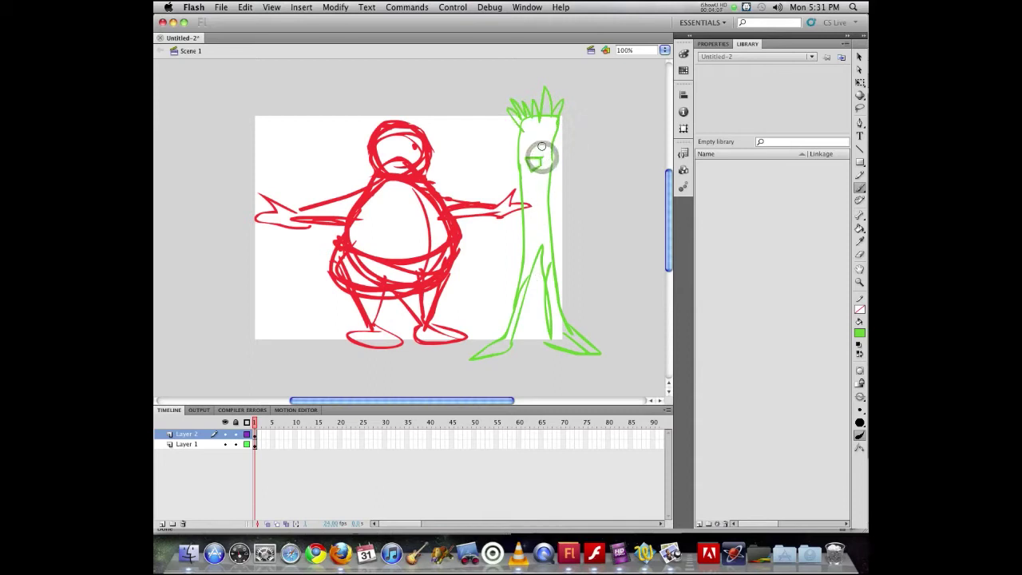
mouse_move(540, 133)
mouse_down()
mouse_move(544, 149)
mouse_move(528, 148)
mouse_up()
Draw the green character's outstretched arms with hands and thicken the lines of its body and legs.
drag(550, 188, 606, 210)
mouse_move(520, 182)
mouse_down()
mouse_move(475, 181)
mouse_move(484, 186)
mouse_move(456, 181)
mouse_move(459, 171)
mouse_move(444, 183)
mouse_move(482, 183)
mouse_up()
mouse_move(589, 201)
mouse_down()
mouse_move(637, 206)
mouse_move(613, 214)
mouse_move(628, 229)
mouse_move(608, 211)
mouse_up()
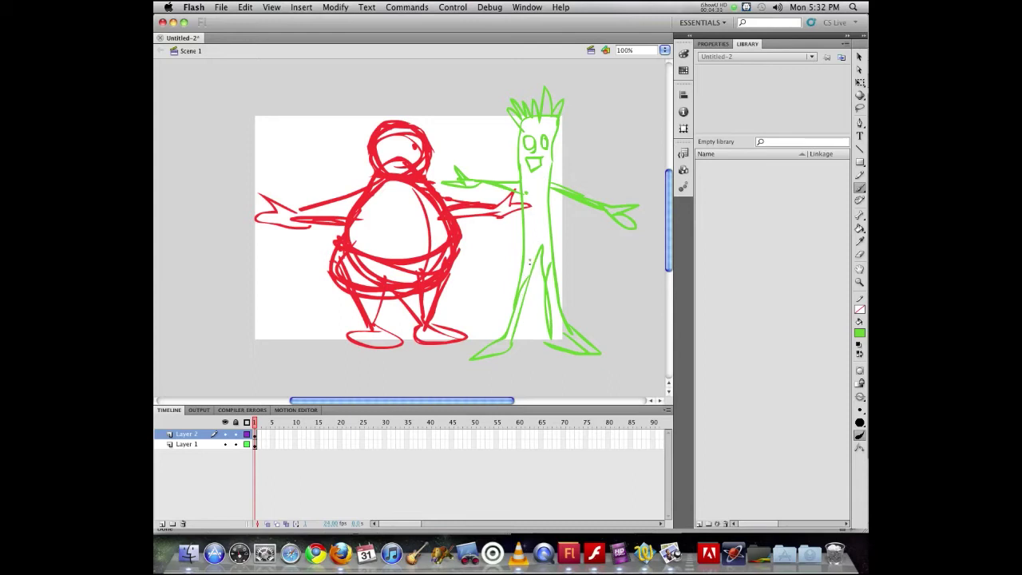
click(527, 258)
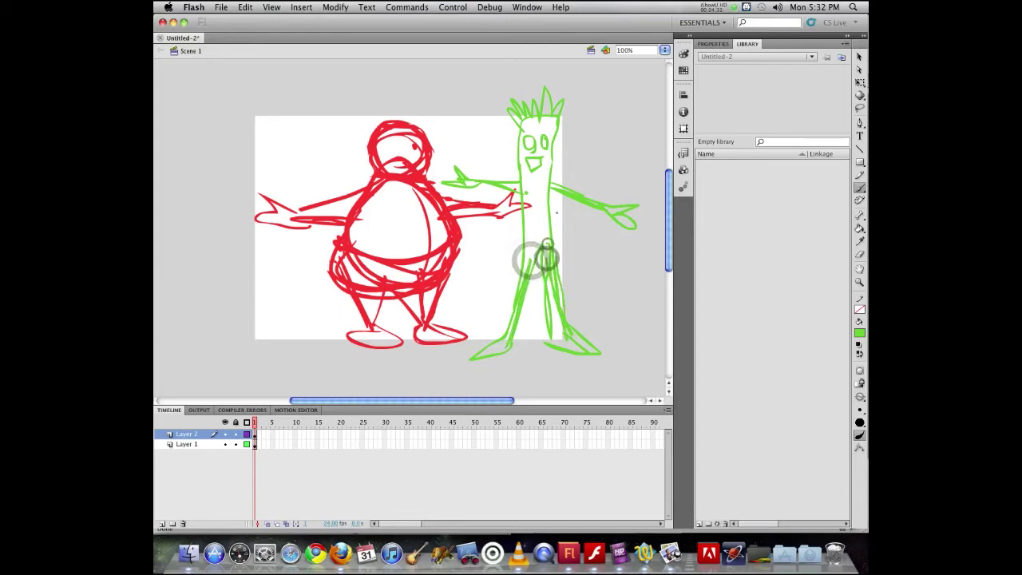
click(550, 137)
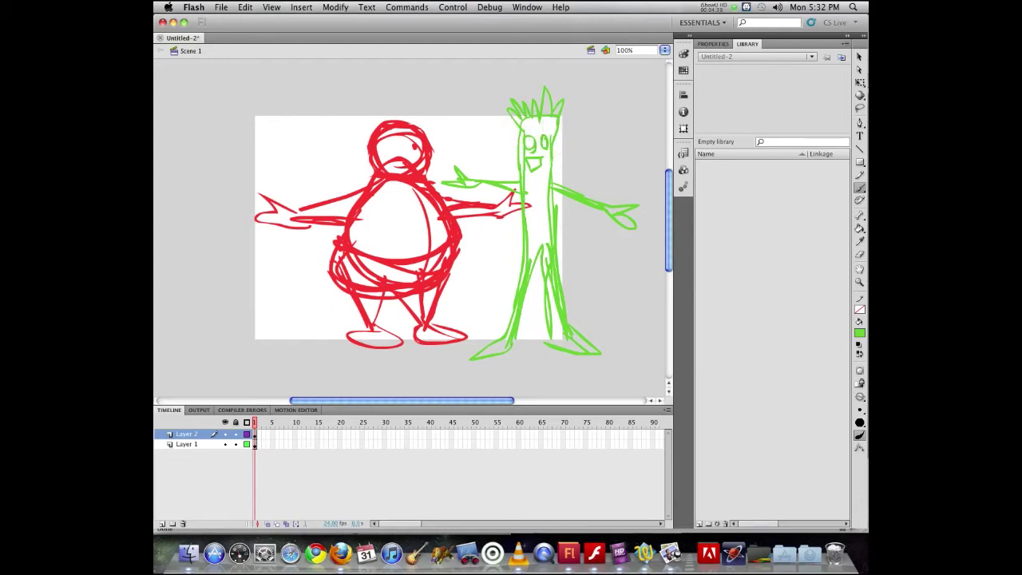
On a new layer, sketch a boxy purple (#6633CC) body with short legs and rounded feet beside the red character.
click(162, 525)
click(860, 332)
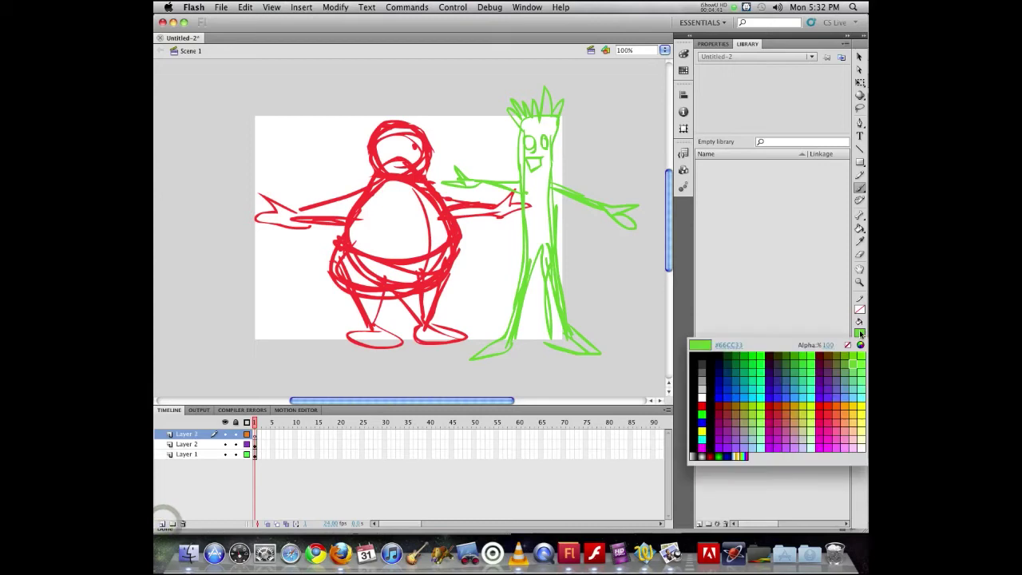
click(831, 389)
mouse_move(290, 174)
mouse_down()
mouse_move(207, 162)
mouse_move(217, 293)
mouse_up()
mouse_move(335, 284)
mouse_down()
mouse_move(337, 230)
mouse_move(220, 164)
mouse_move(210, 284)
mouse_move(337, 281)
mouse_move(327, 295)
mouse_move(308, 289)
mouse_move(316, 311)
mouse_move(343, 309)
mouse_up()
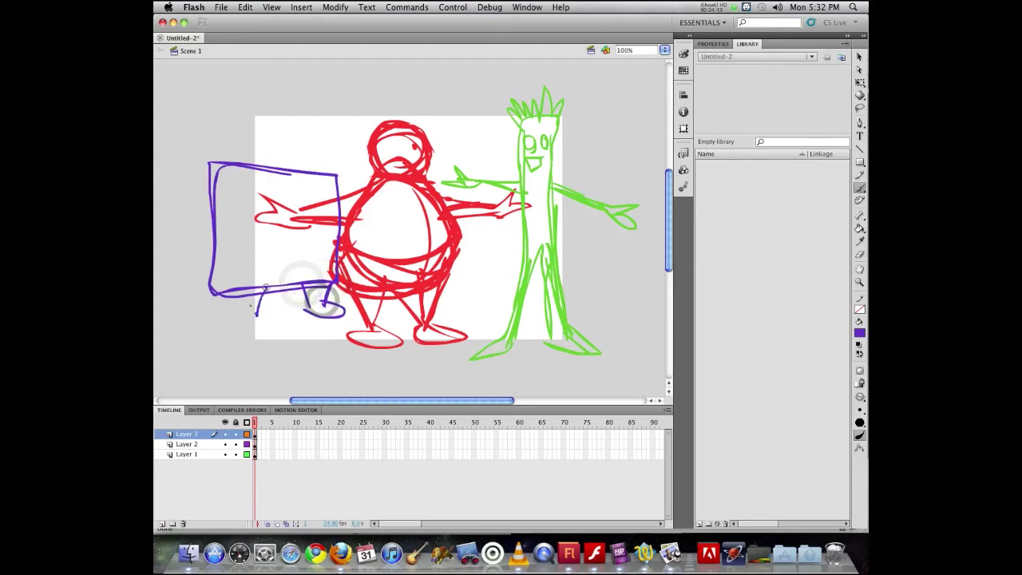
drag(240, 294, 243, 317)
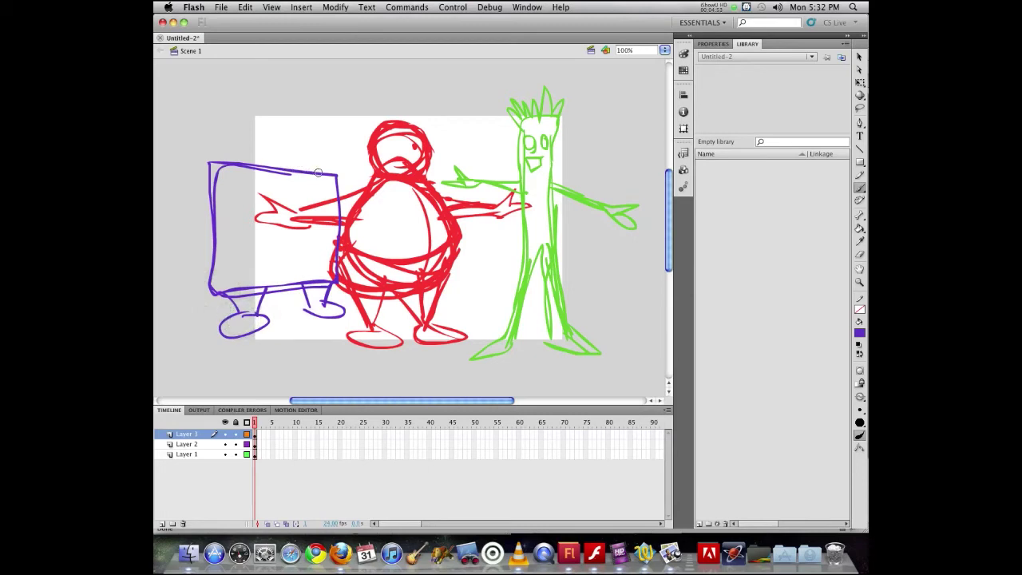
Draw the purple character's angular head with eyes and a mouth, and add raised arms with hands.
mouse_move(318, 171)
mouse_down()
mouse_move(313, 152)
mouse_move(256, 126)
mouse_move(233, 169)
mouse_up()
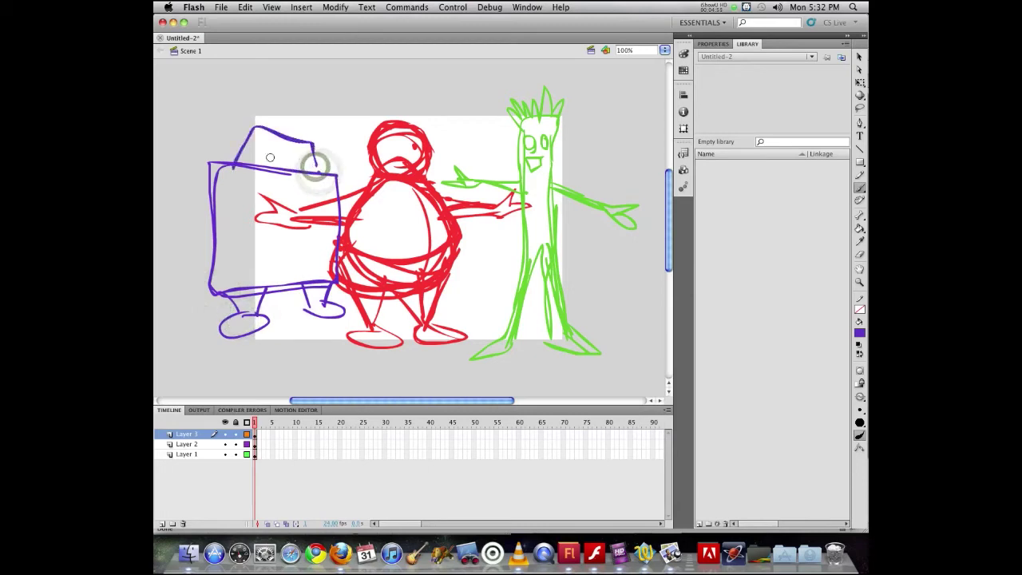
mouse_move(287, 145)
mouse_down()
mouse_move(302, 155)
mouse_move(273, 151)
mouse_move(296, 164)
mouse_up()
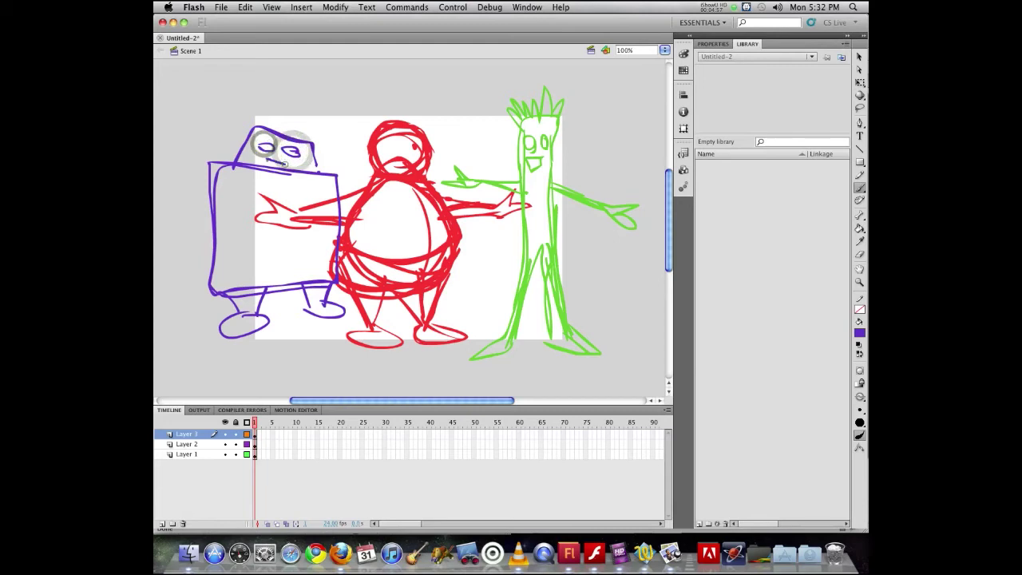
mouse_move(251, 132)
mouse_down()
mouse_move(310, 166)
mouse_move(369, 166)
mouse_move(354, 174)
mouse_move(367, 160)
mouse_up()
mouse_move(210, 160)
mouse_down()
mouse_move(195, 150)
mouse_move(206, 188)
mouse_up()
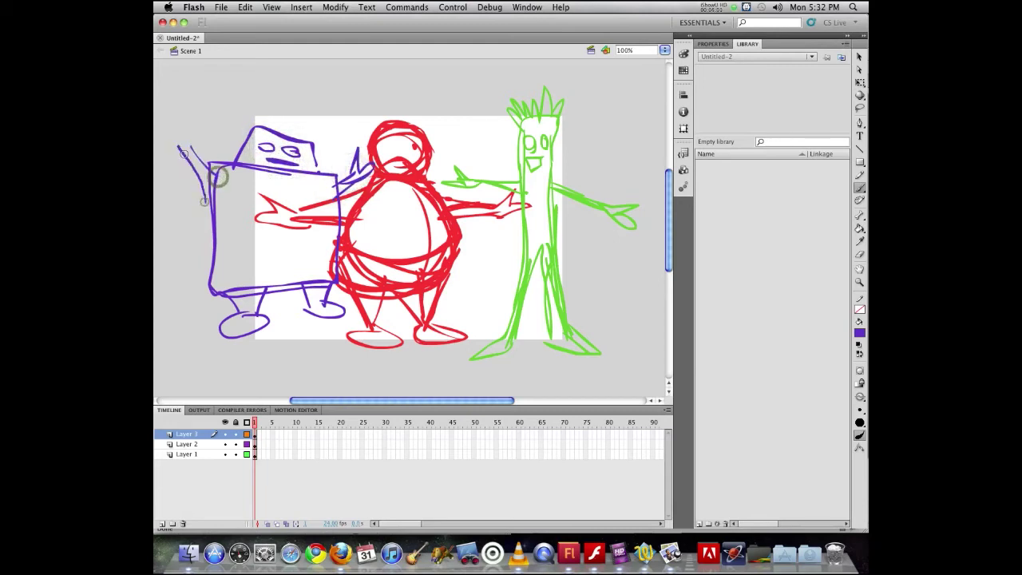
mouse_move(191, 115)
mouse_down()
mouse_move(196, 164)
mouse_move(169, 134)
mouse_up()
mouse_move(209, 171)
mouse_down()
mouse_move(171, 130)
mouse_move(191, 137)
mouse_up()
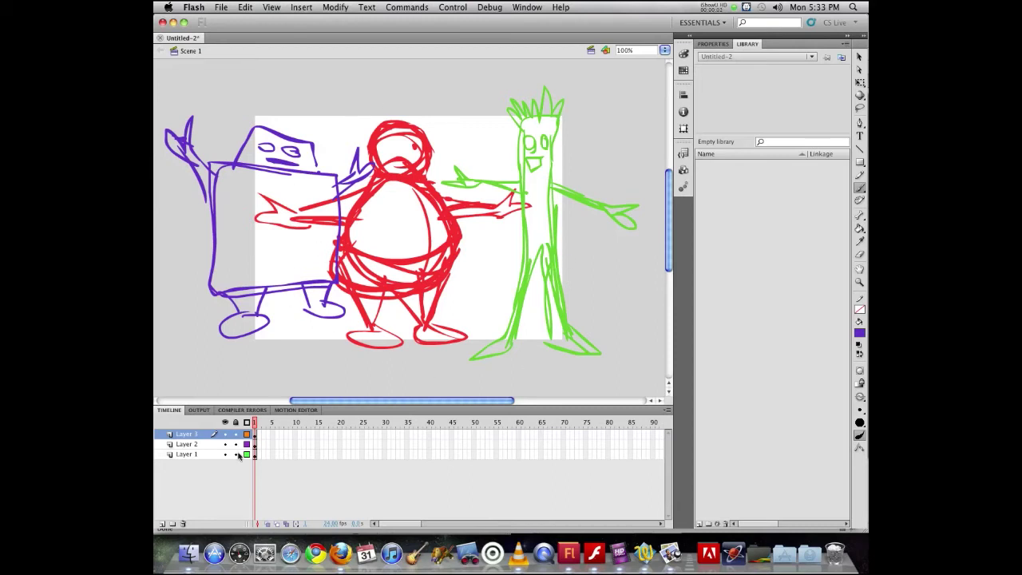
On a new layer, draw a coral-red rectangle without outline, about 534 by 403 px, over the stage.
click(161, 525)
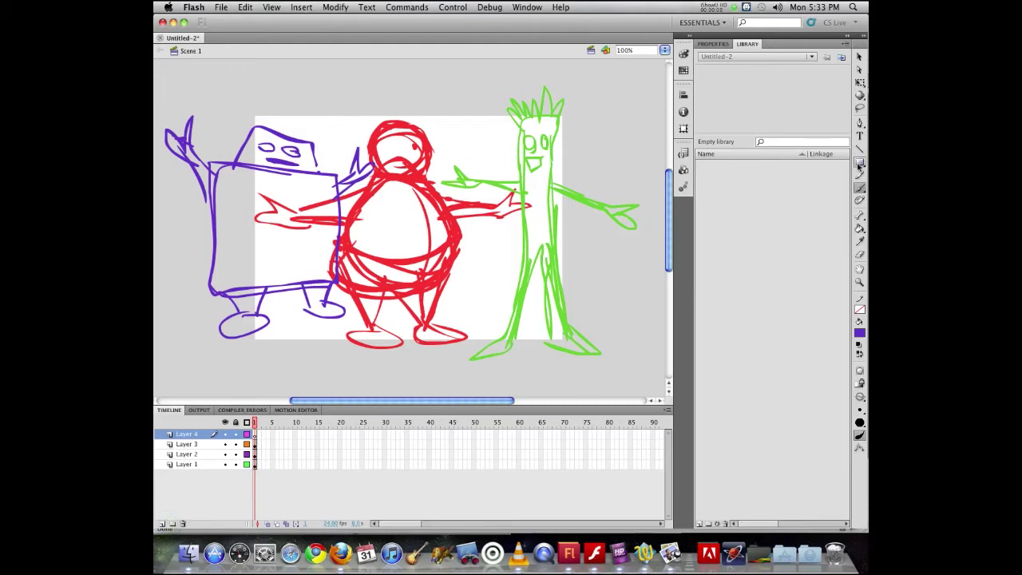
click(860, 161)
click(859, 333)
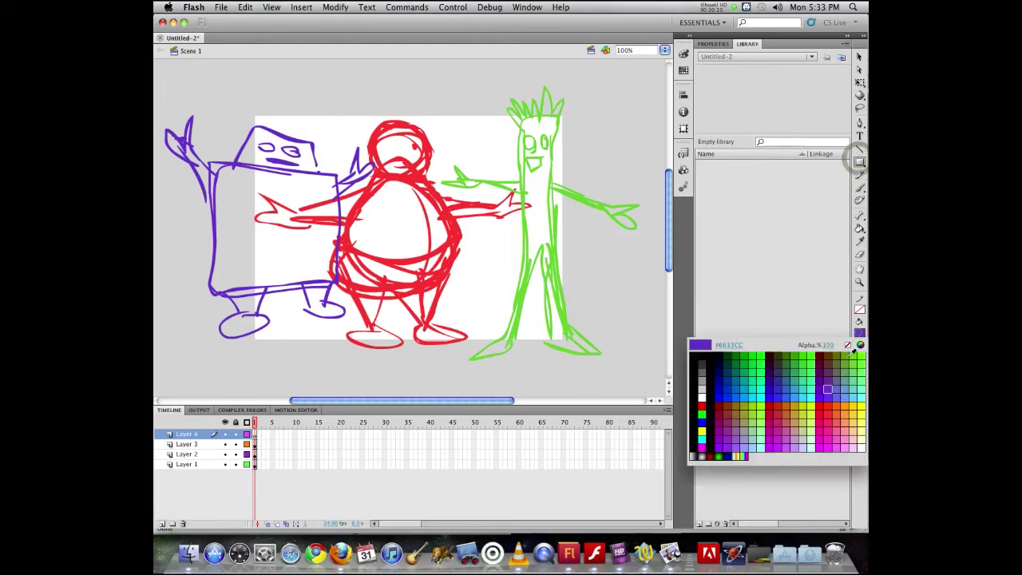
click(837, 418)
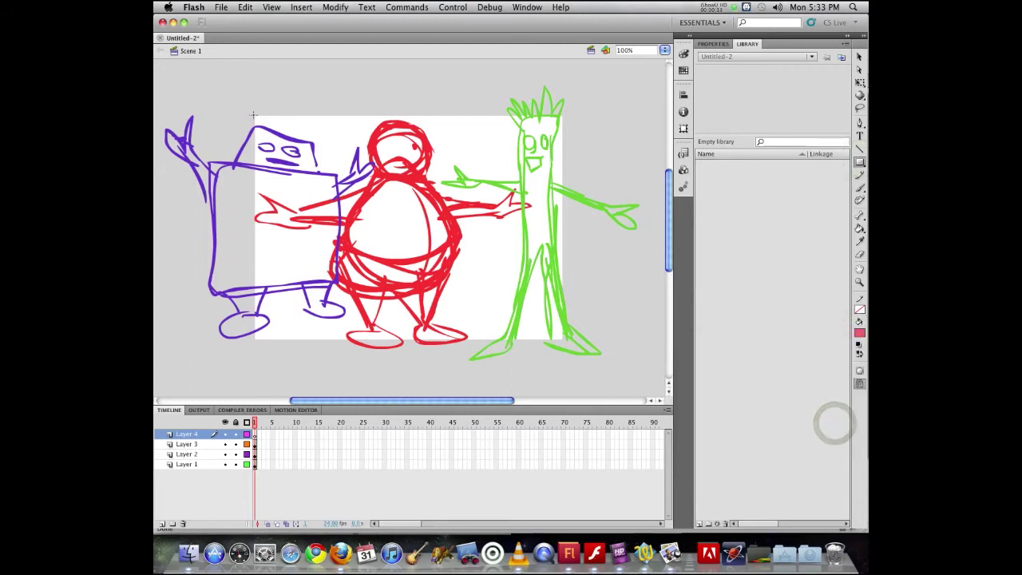
drag(253, 117, 551, 340)
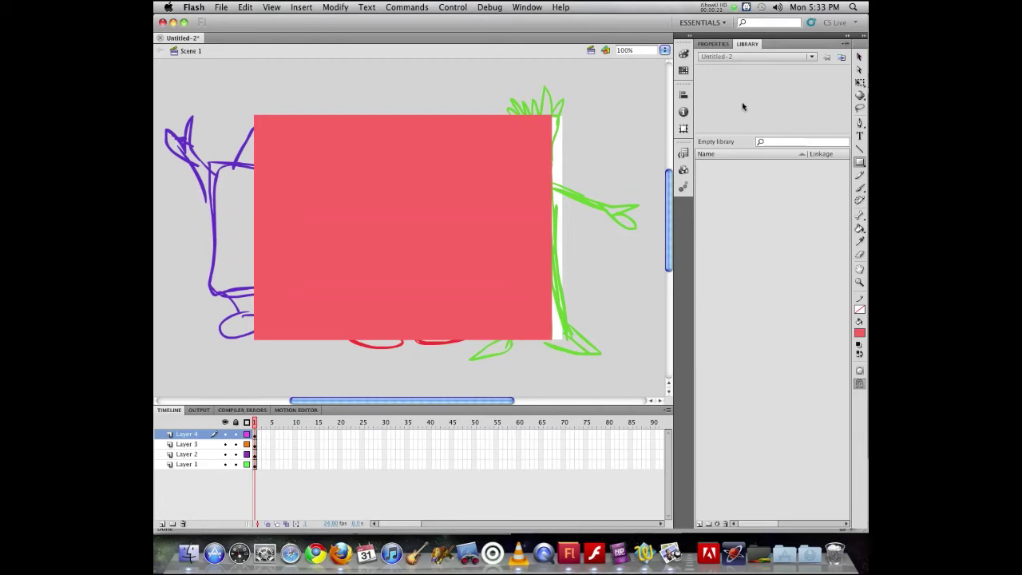
Position the coral-red rectangle at X 0 and Y 0.
click(859, 56)
click(392, 215)
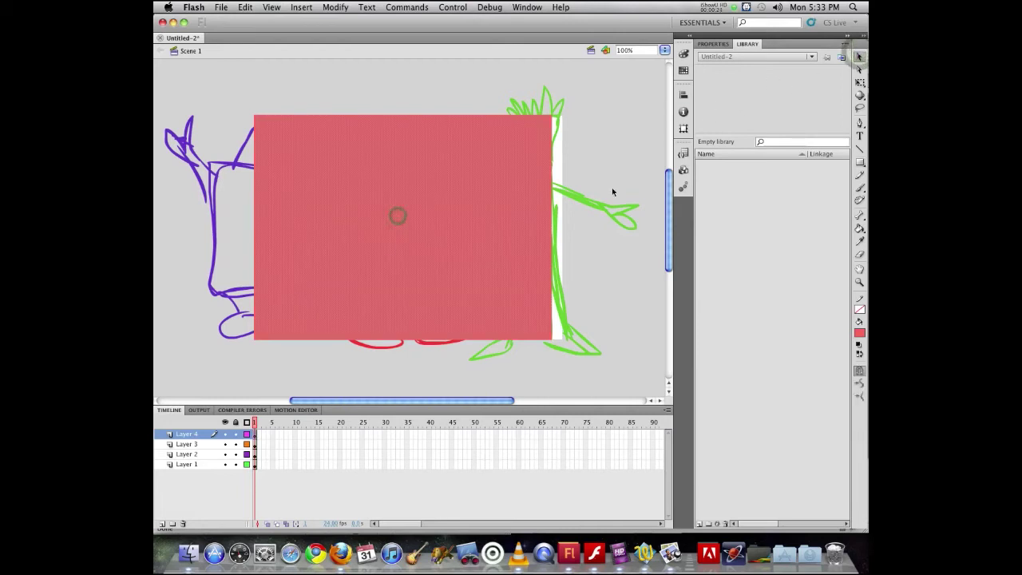
click(712, 44)
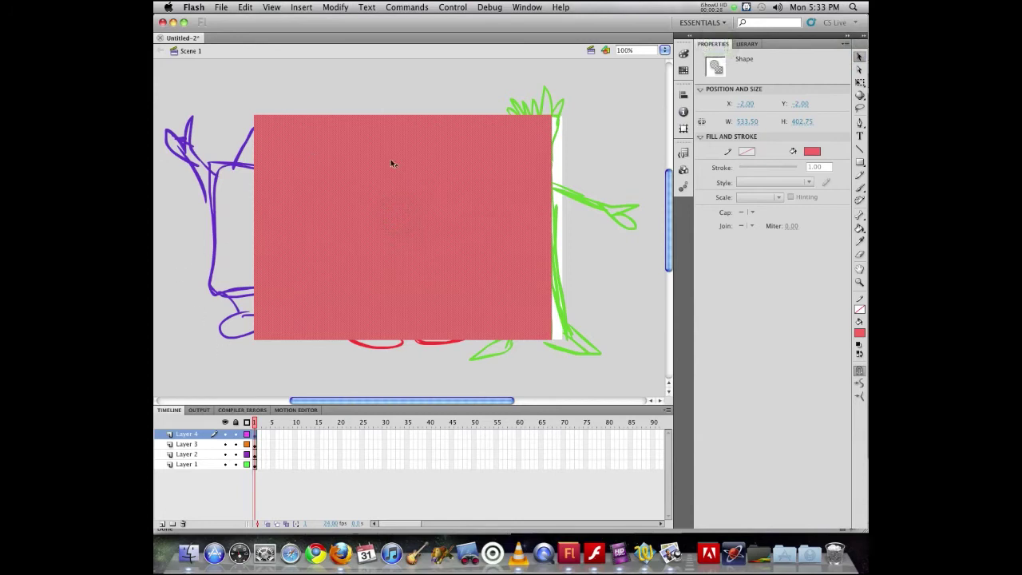
click(715, 45)
click(745, 104)
text(0)
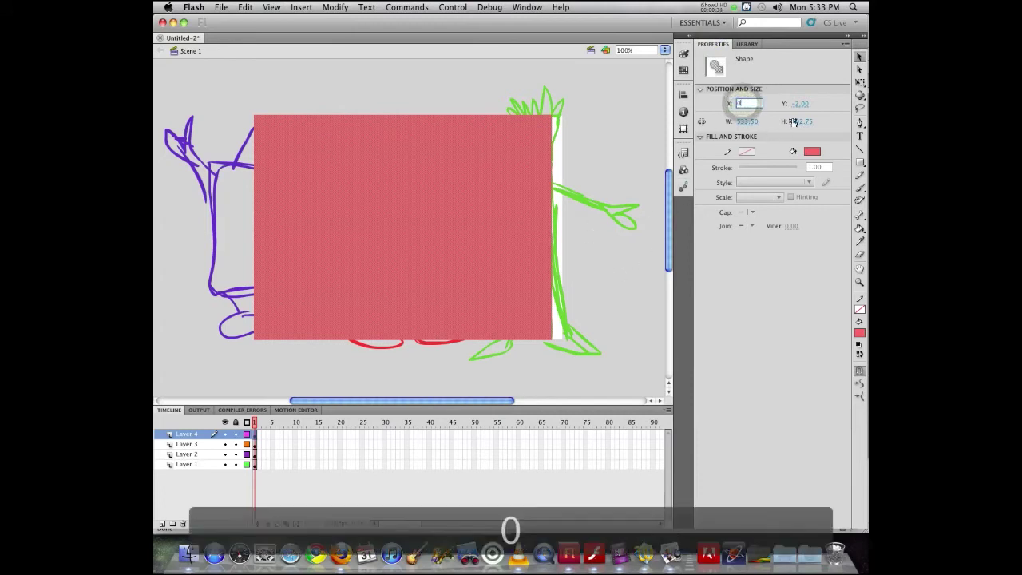
click(798, 104)
text(0)
key(Tab)
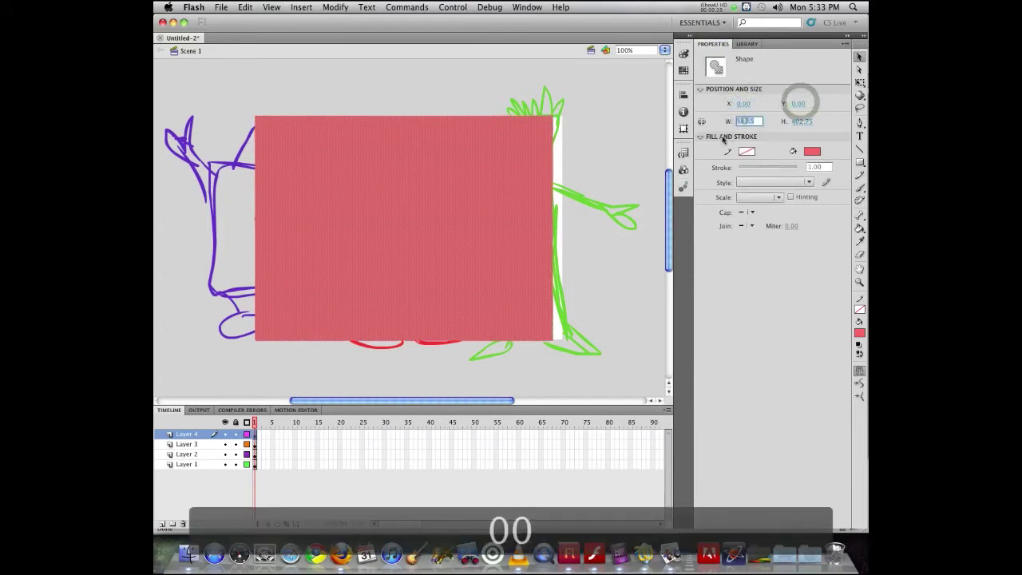
Set the rectangle's width to 550 and its height to 400.
text(0)
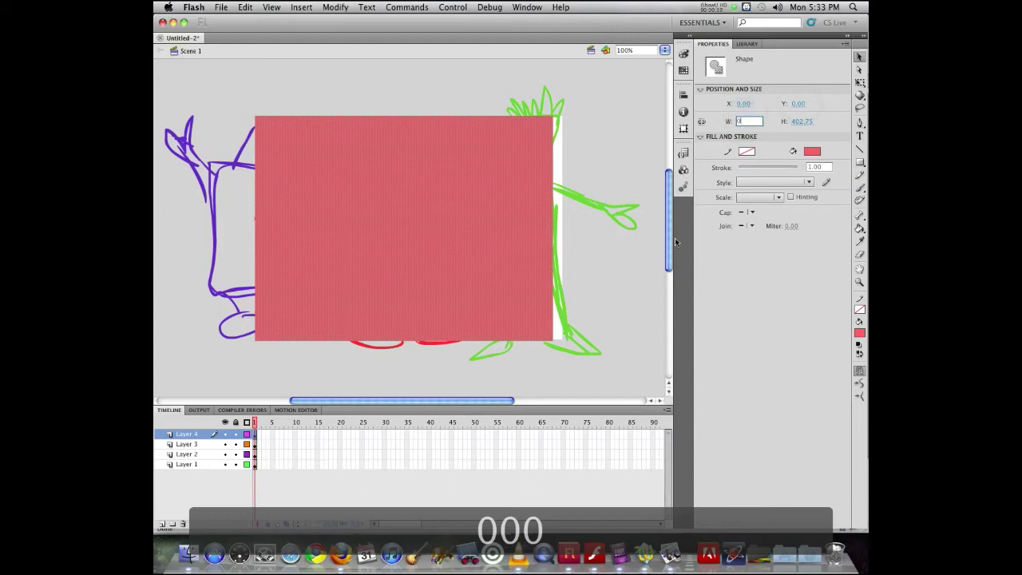
text(550)
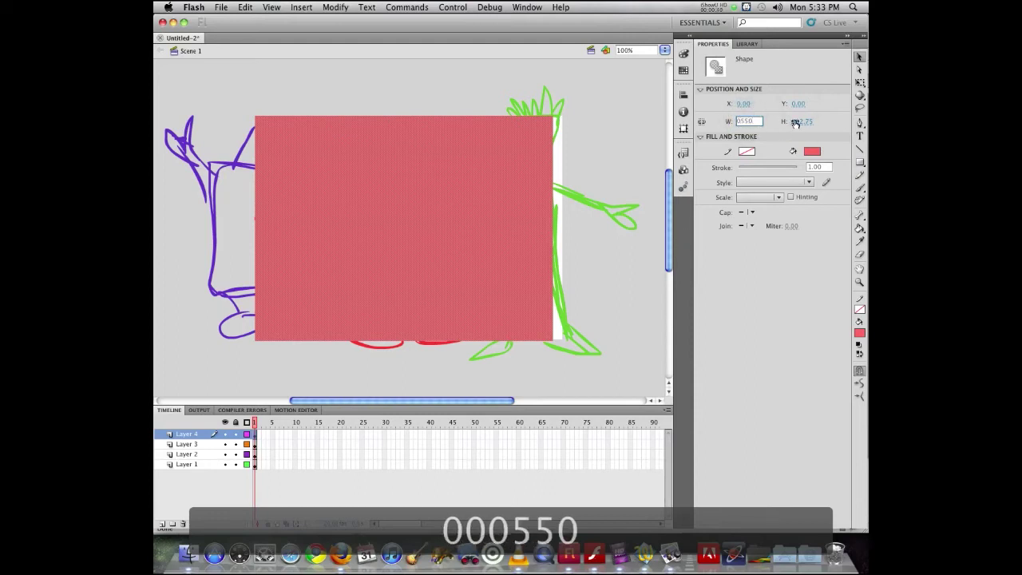
click(795, 121)
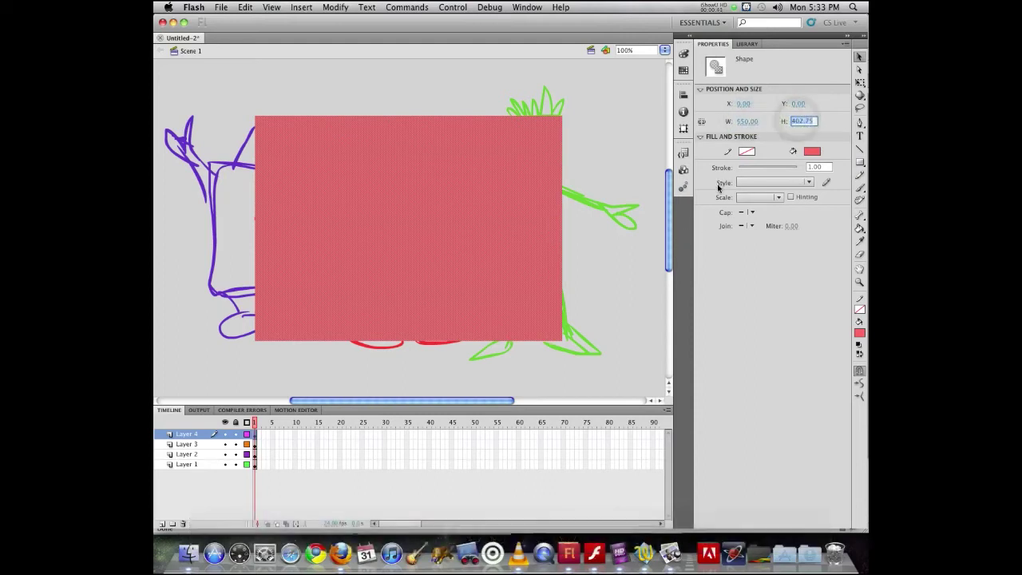
text(400)
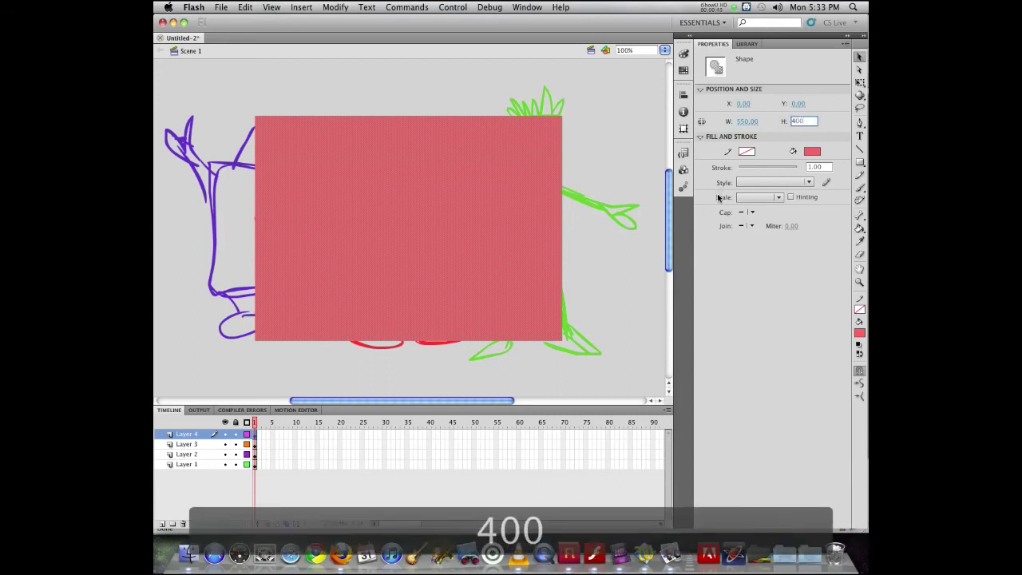
key(Return)
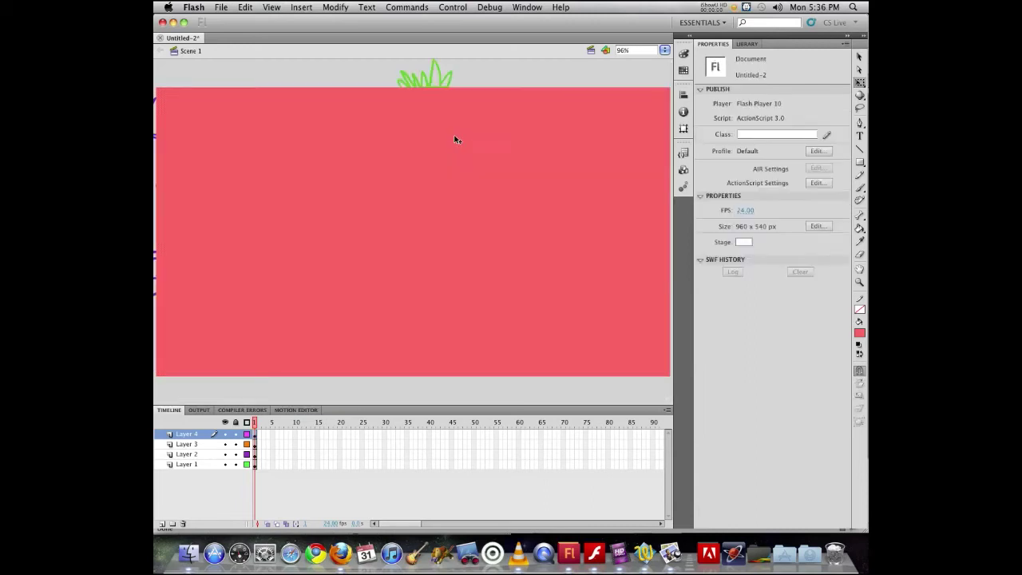
Change the fill of the rectangle covering the stage to muted teal.
click(529, 129)
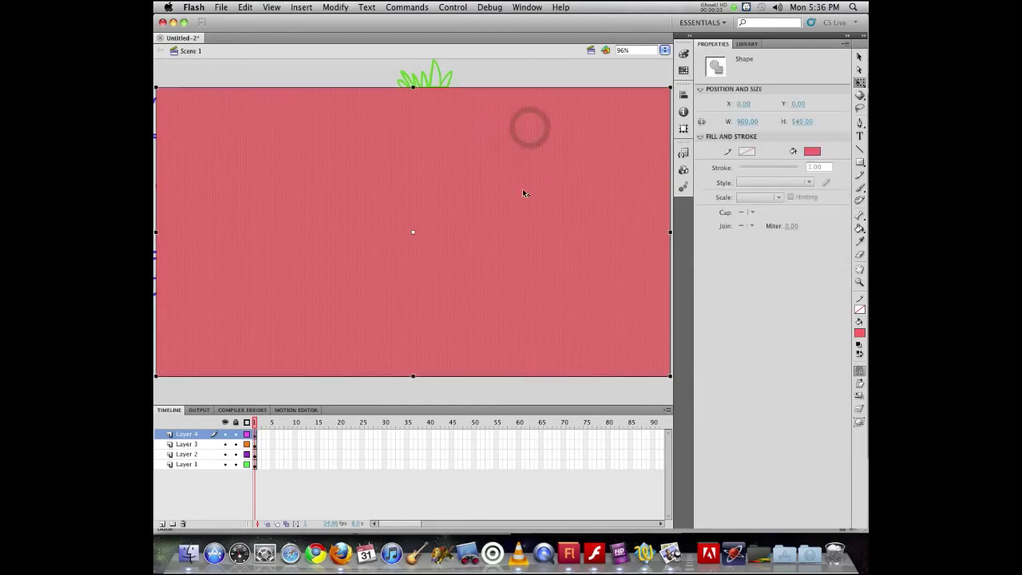
click(859, 56)
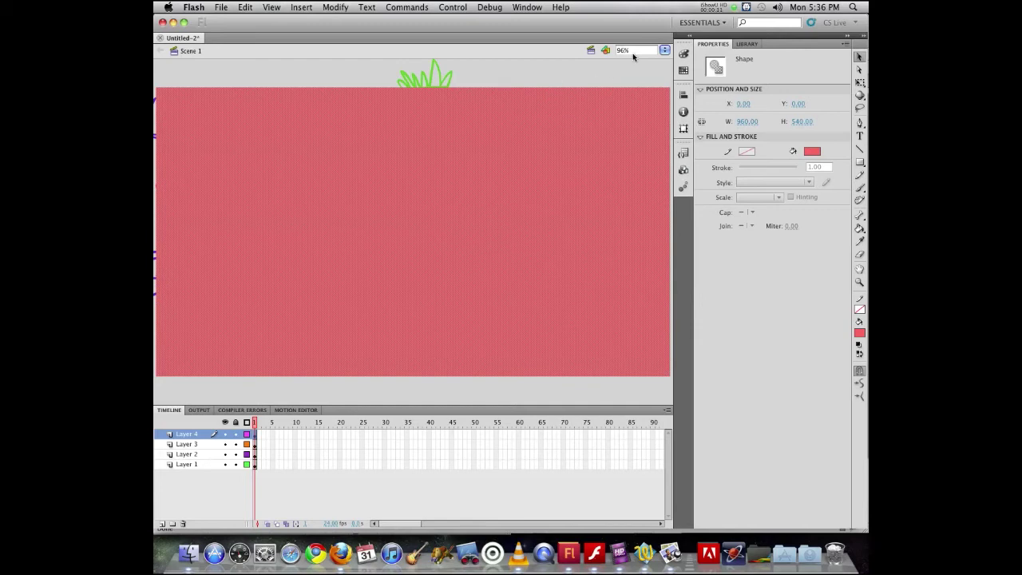
click(665, 50)
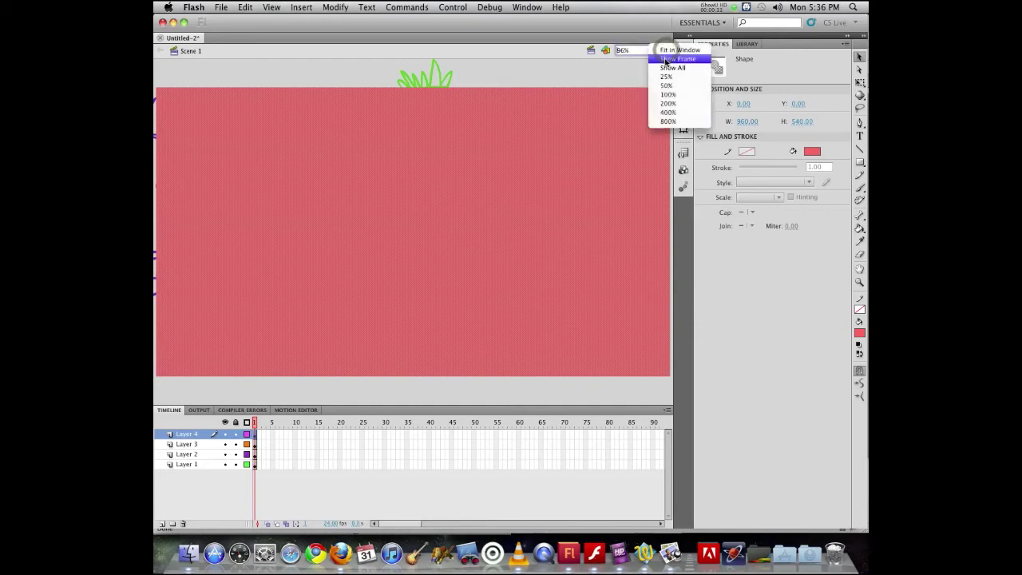
click(669, 51)
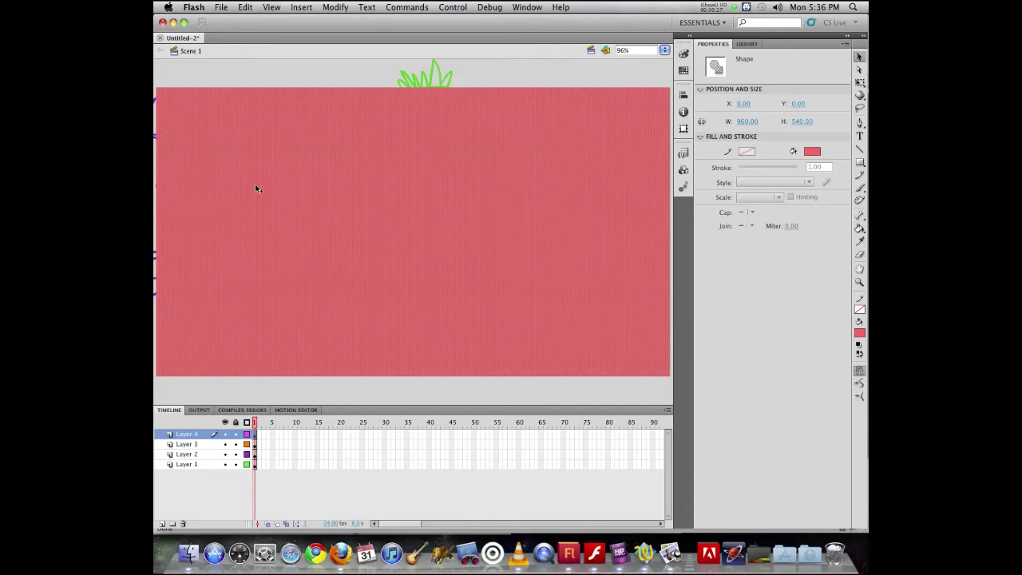
click(859, 188)
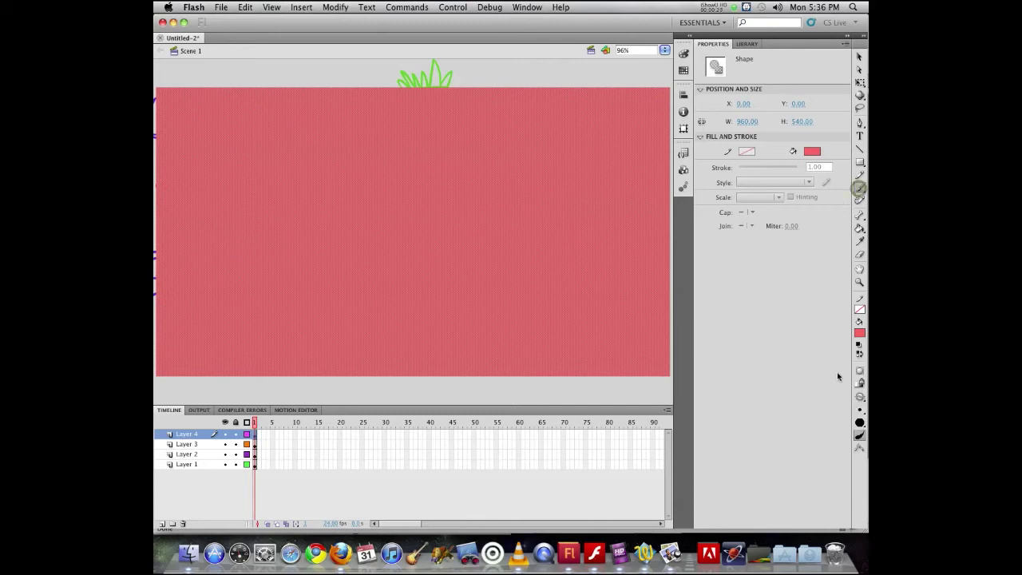
click(859, 333)
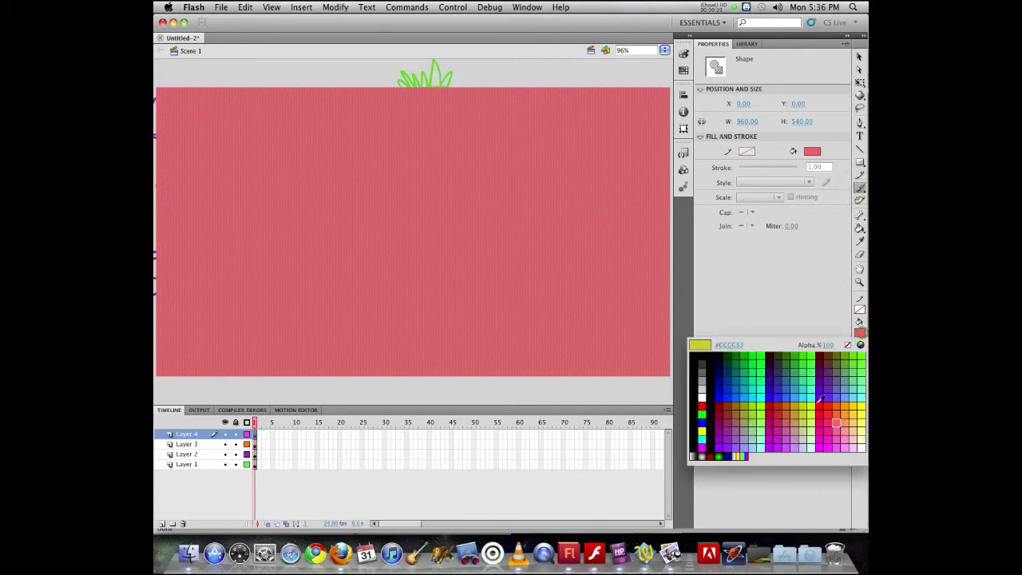
click(842, 381)
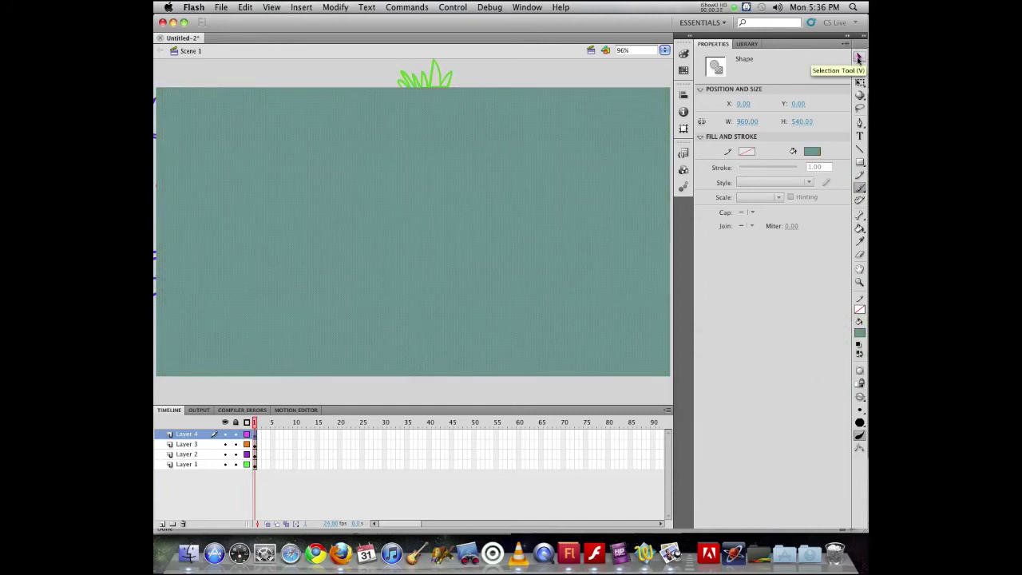
Deselect the teal rectangle and set the brush fill to dark brown.
click(859, 59)
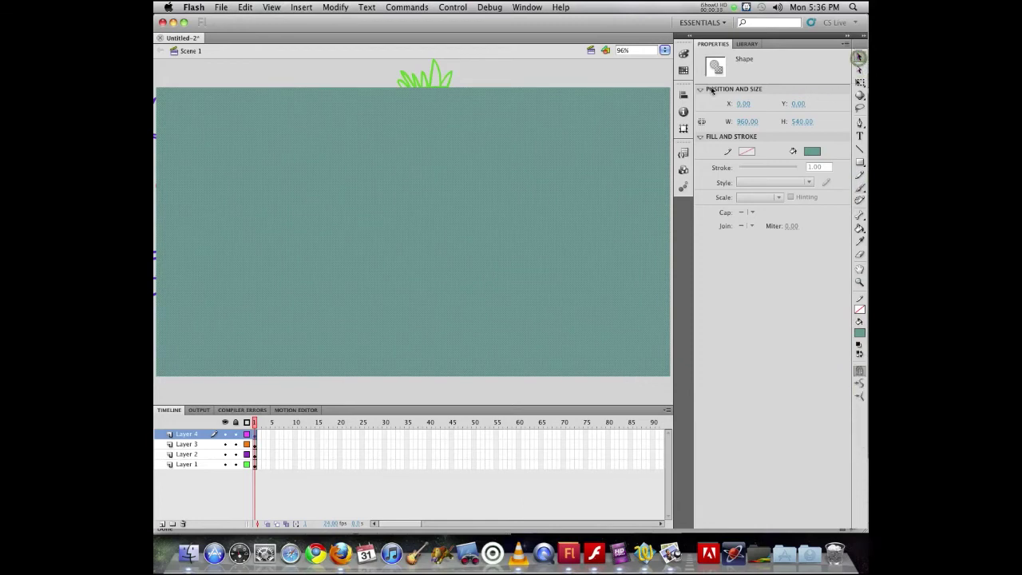
click(604, 64)
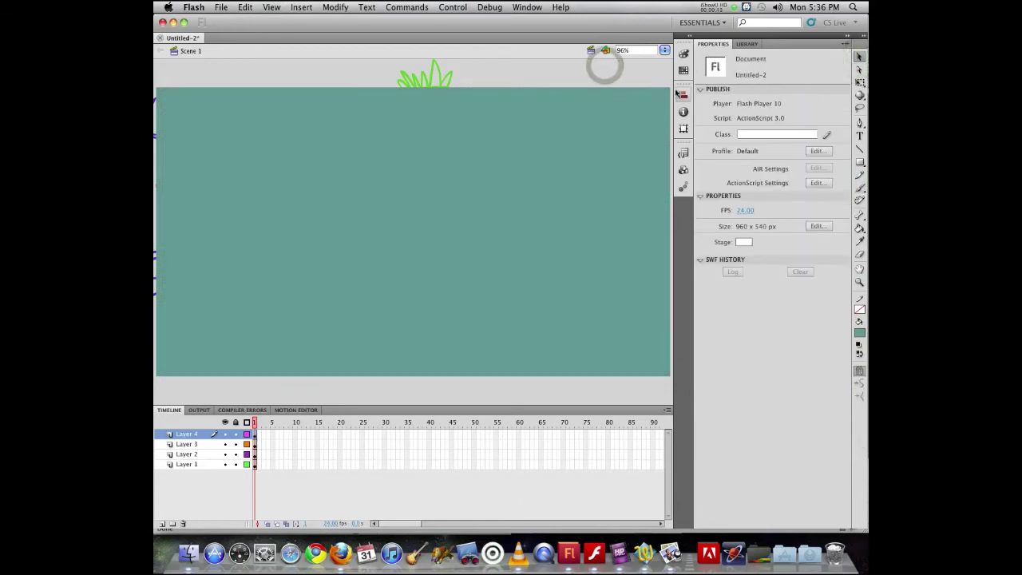
click(860, 187)
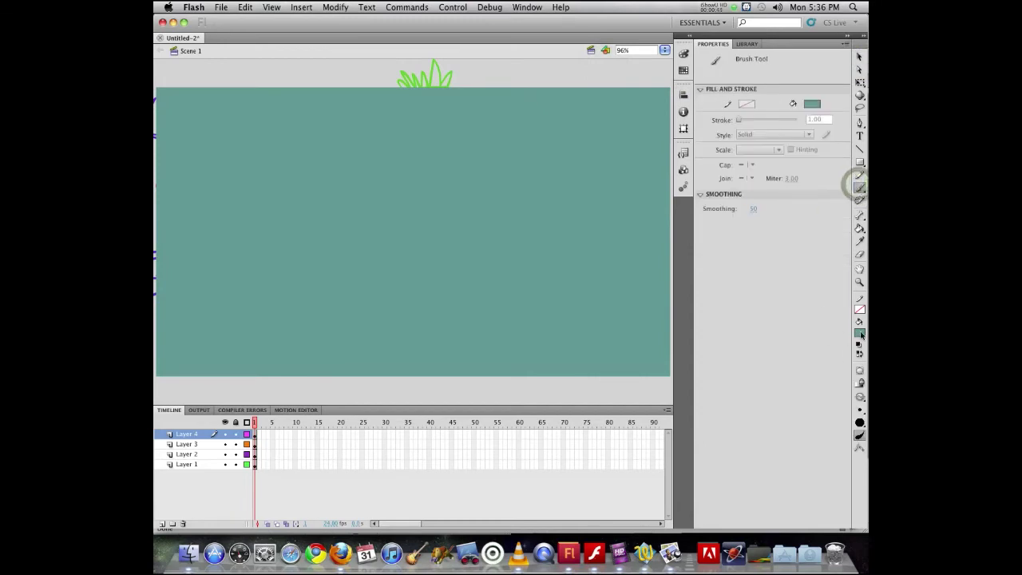
click(859, 333)
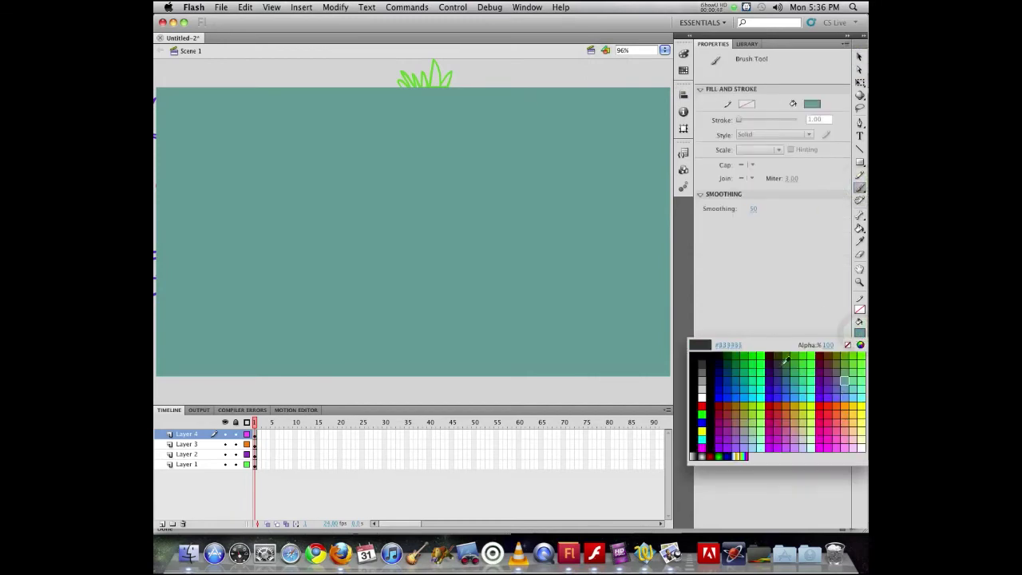
click(830, 353)
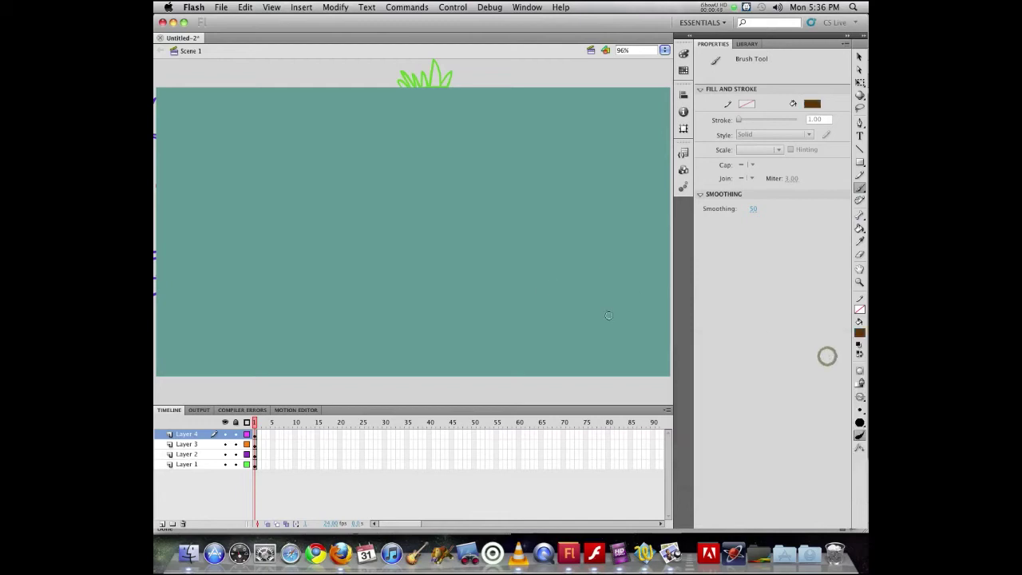
Paint a wide dark brown ground strip across the lower part of the teal rectangle and past its edges, using a larger brush size.
drag(658, 274, 648, 340)
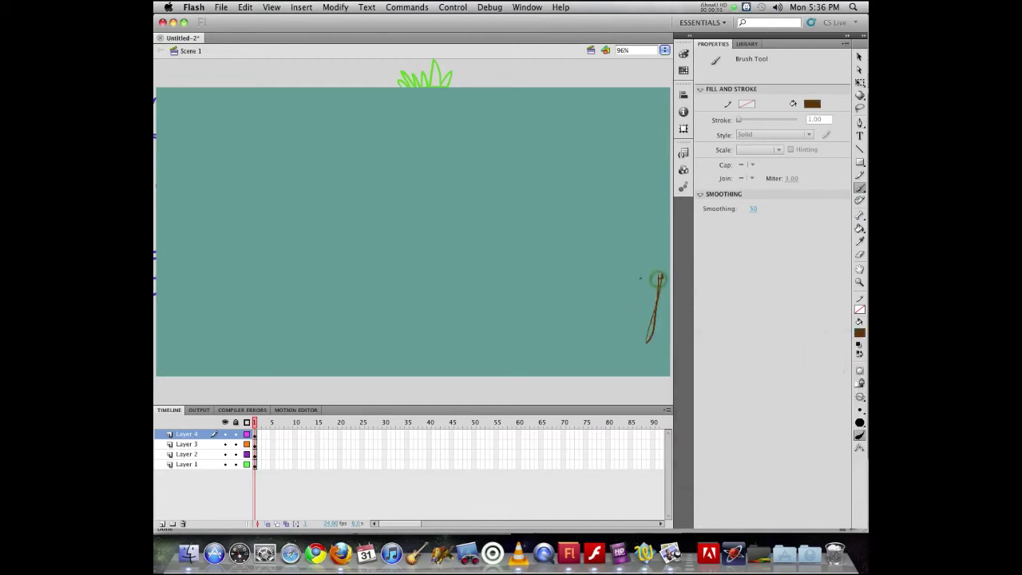
mouse_move(661, 275)
mouse_down()
mouse_move(632, 273)
mouse_move(596, 297)
mouse_up()
click(860, 411)
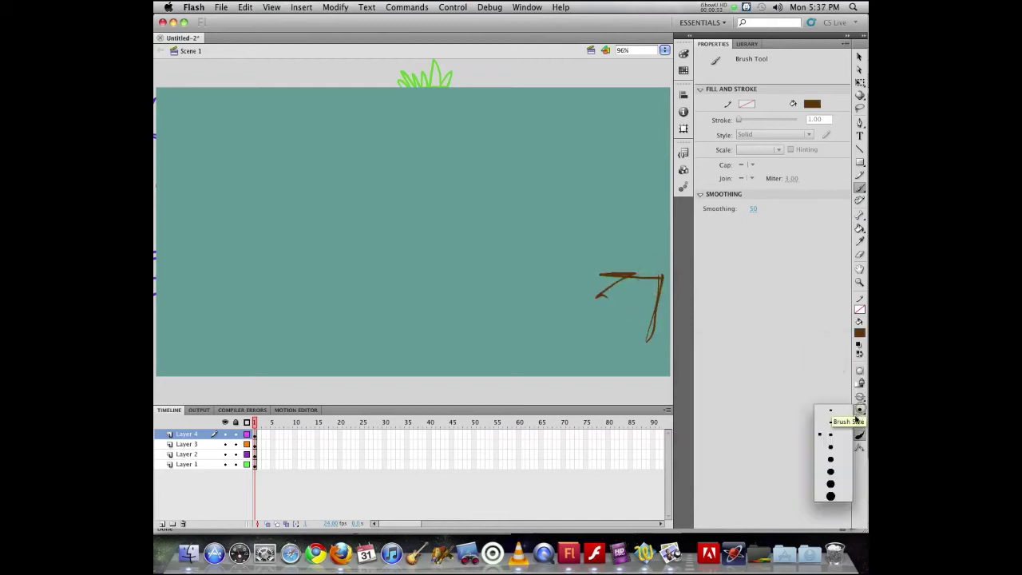
click(832, 484)
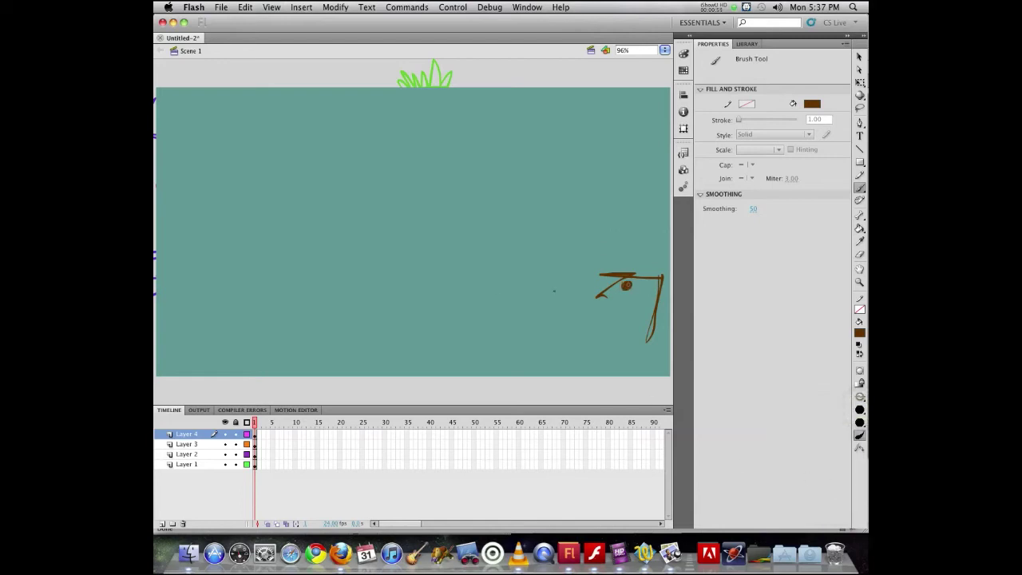
mouse_move(627, 284)
mouse_down()
mouse_move(483, 283)
mouse_move(592, 283)
mouse_move(455, 331)
mouse_up()
key(super+minus)
key(super+minus)
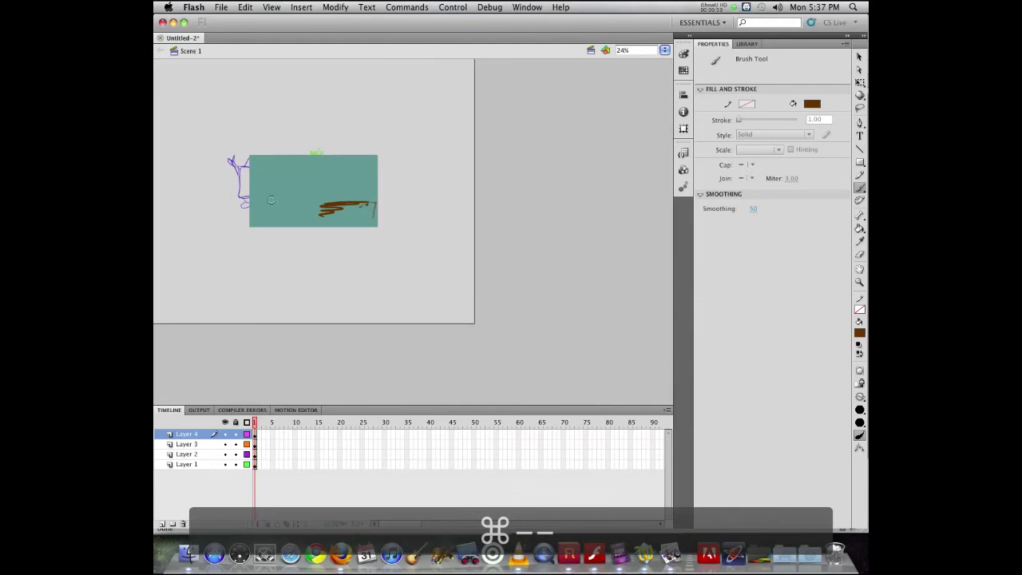
mouse_move(394, 208)
mouse_down()
mouse_move(372, 228)
mouse_move(239, 215)
mouse_move(252, 228)
mouse_up()
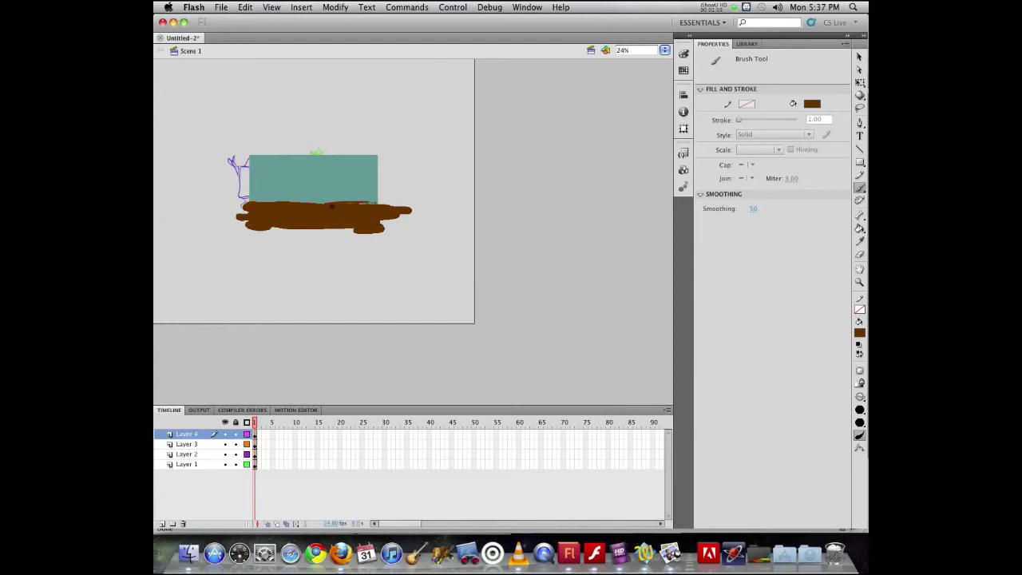
drag(332, 207, 326, 208)
Set the brush fill to red and paint a boxy house outline standing on the brown ground.
click(858, 337)
click(857, 336)
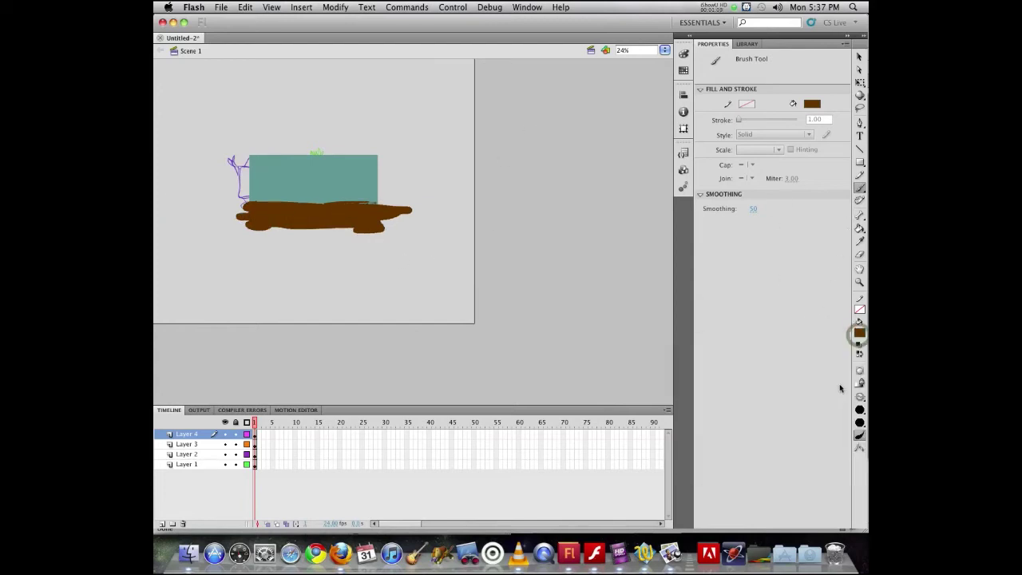
click(858, 335)
click(856, 329)
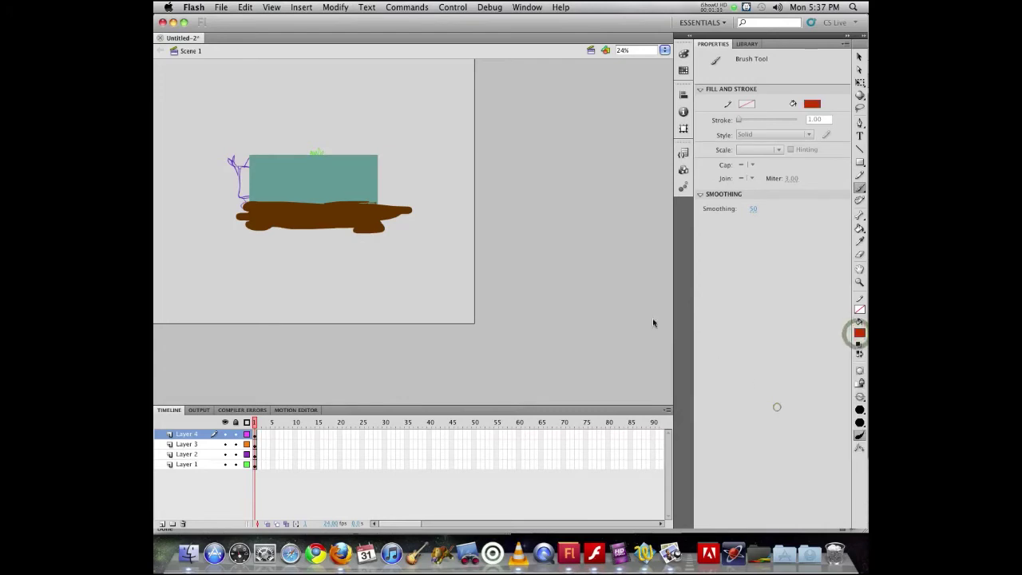
mouse_move(340, 206)
mouse_down()
mouse_move(340, 193)
mouse_move(306, 177)
mouse_move(305, 200)
mouse_up()
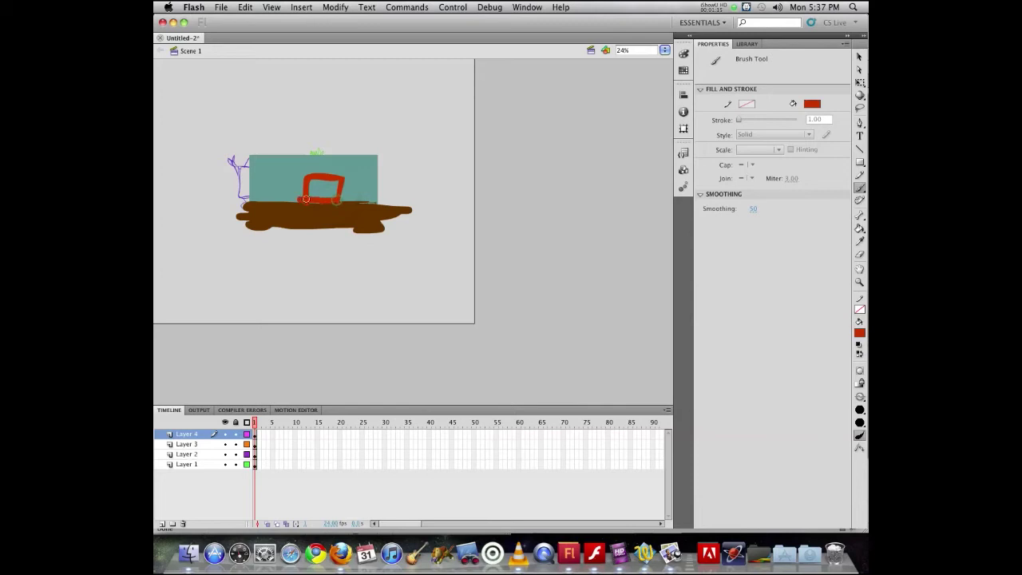
Fill the inside of the red house outline with orange using the Paint Bucket.
click(859, 229)
click(859, 334)
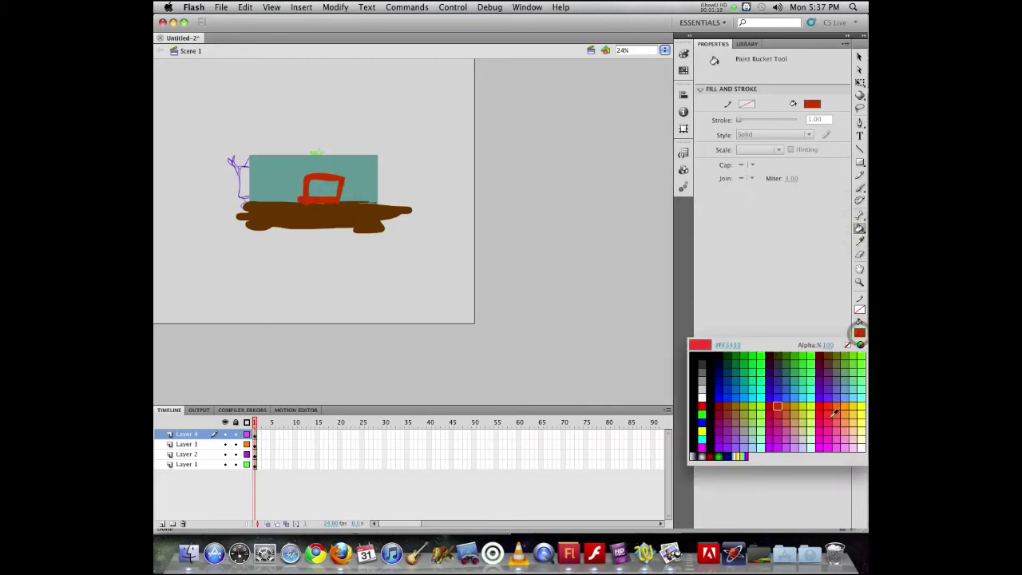
click(833, 407)
click(321, 189)
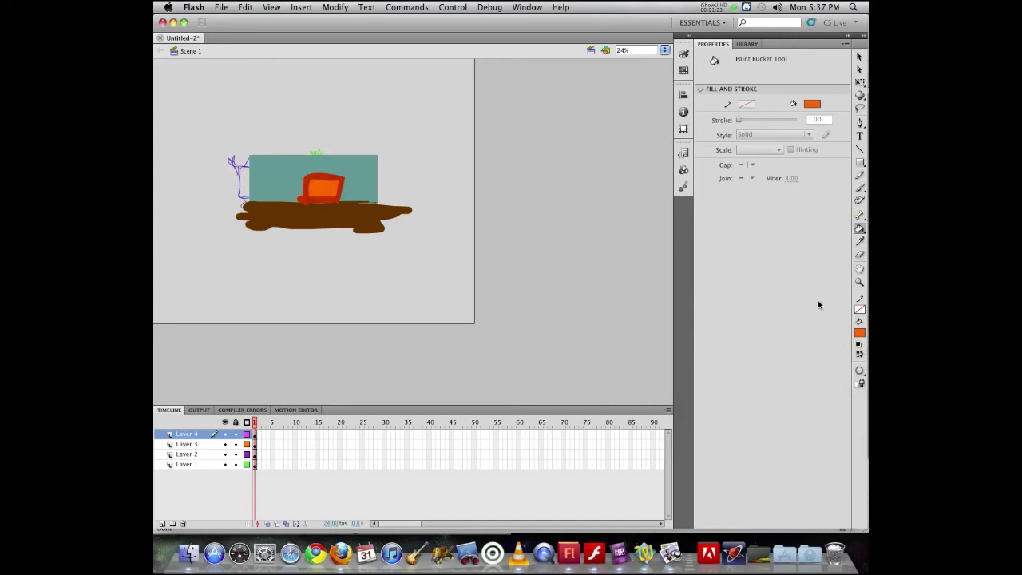
Set the fill to purple and paint a peaked roof with the brush on top of the house.
click(859, 334)
click(825, 384)
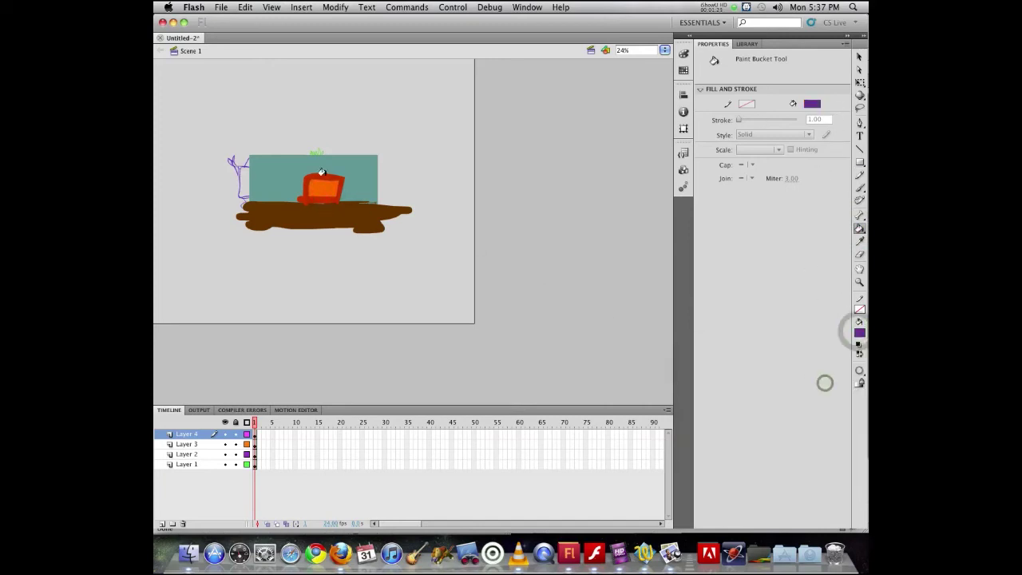
click(859, 187)
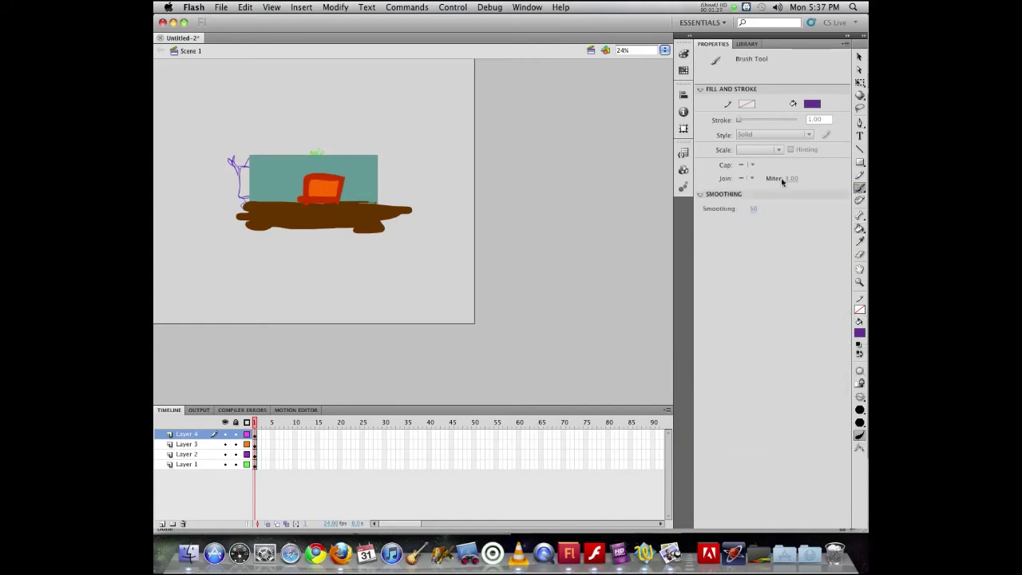
mouse_move(345, 177)
mouse_down()
mouse_move(318, 169)
mouse_move(297, 181)
mouse_move(322, 180)
mouse_up()
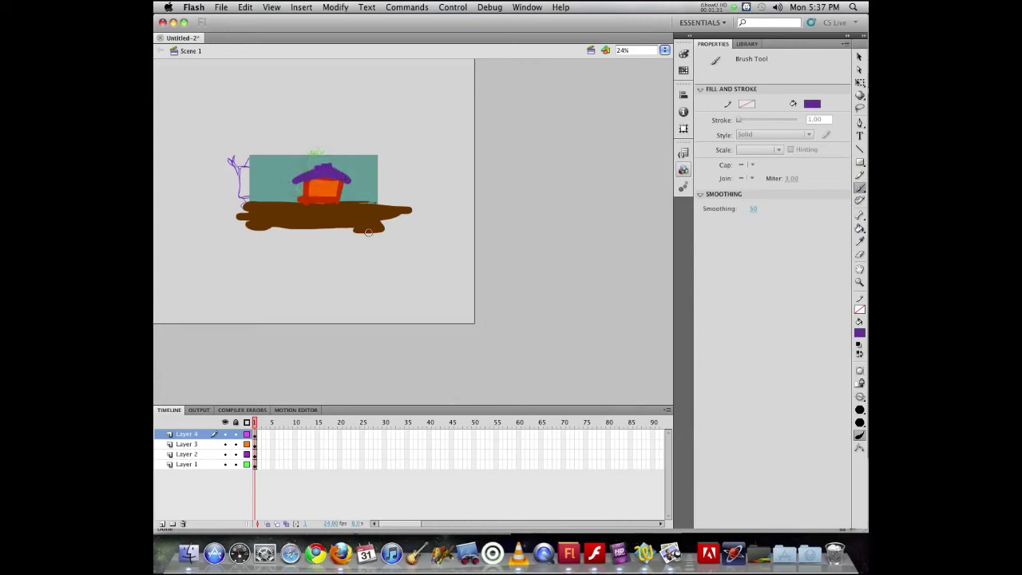
Lock Layers 1 to 3 and select all the background artwork on Layer 4.
click(859, 56)
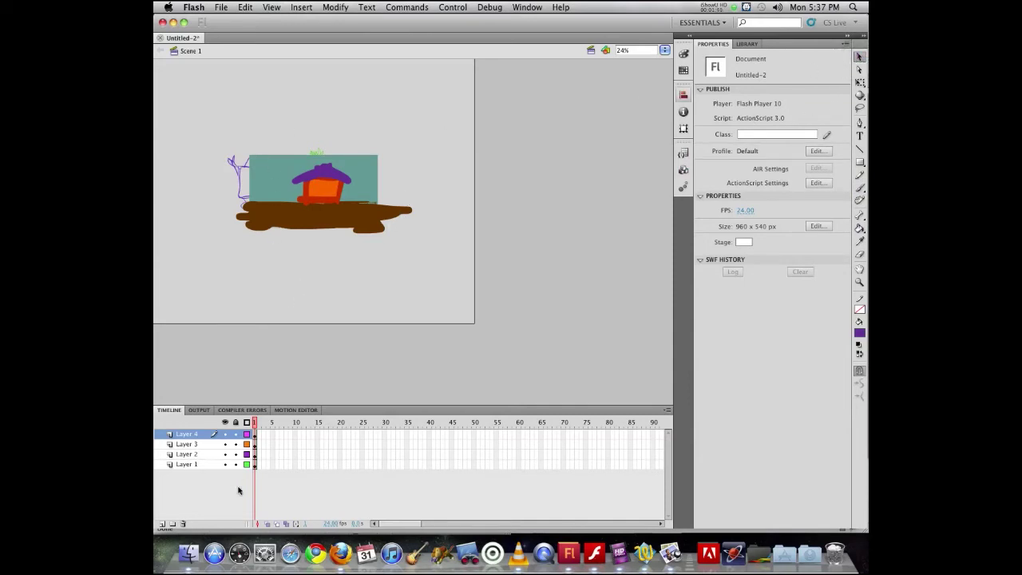
drag(234, 444, 238, 477)
drag(196, 109, 488, 287)
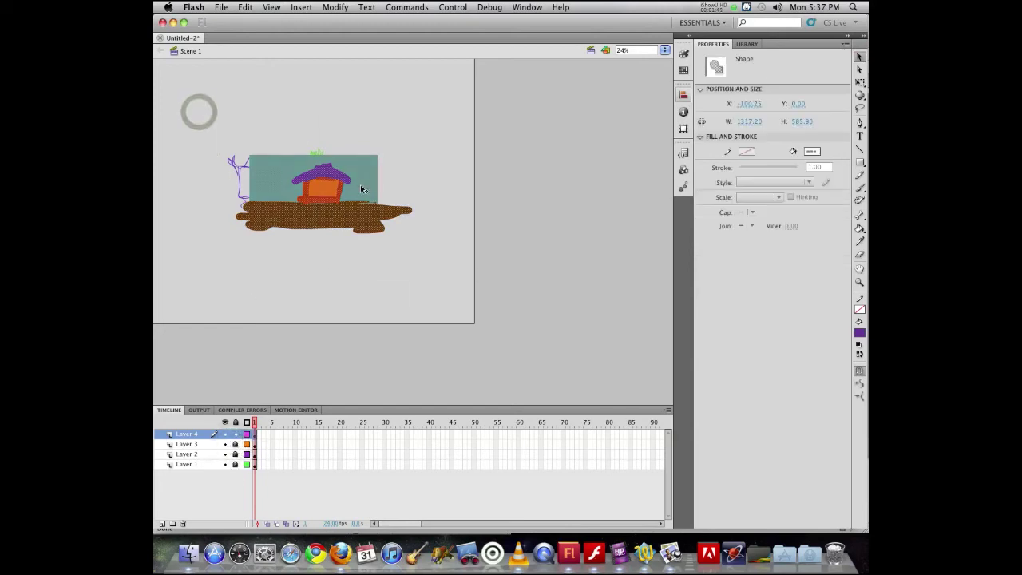
Shift the selected background back and forth across the stage, return it to cover the stage and deselect it.
drag(360, 188, 321, 191)
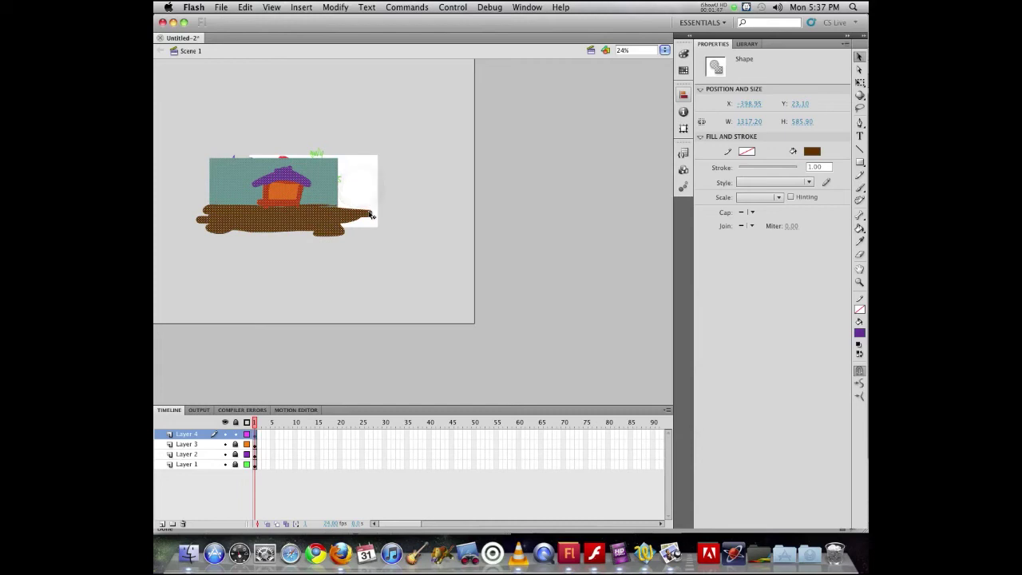
mouse_move(317, 193)
mouse_down()
mouse_move(368, 194)
mouse_move(311, 190)
mouse_move(318, 183)
mouse_up()
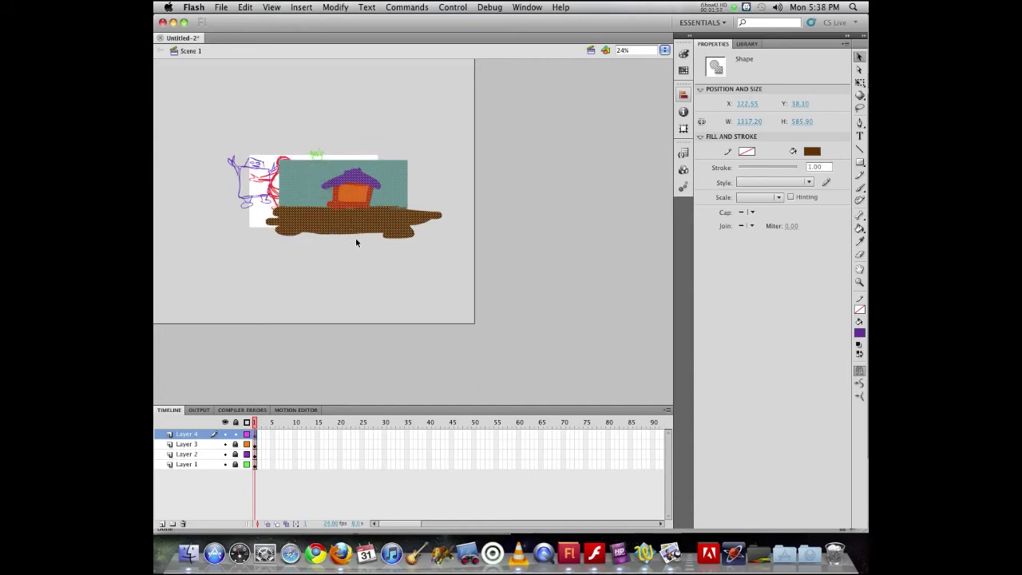
drag(386, 168, 359, 164)
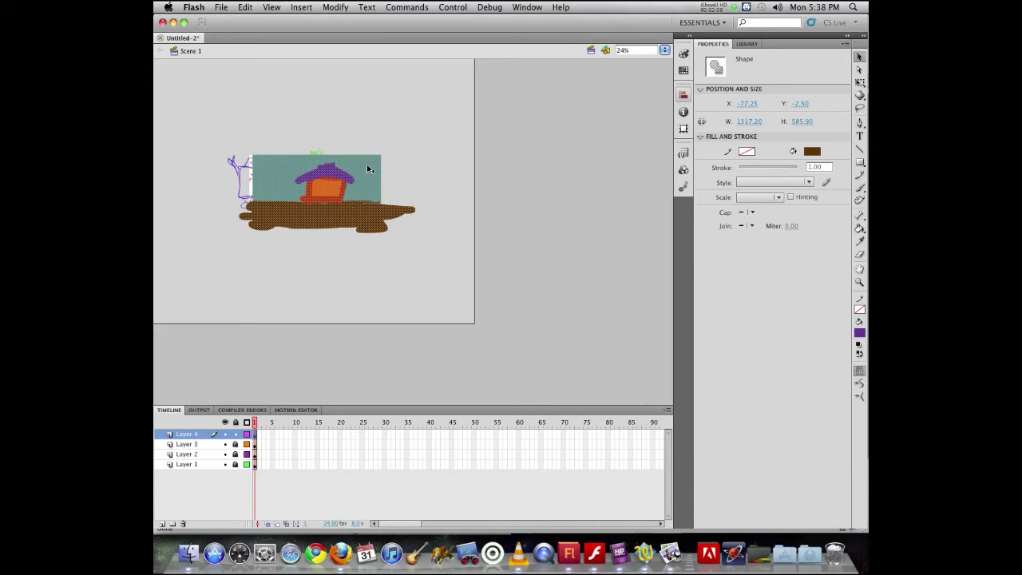
mouse_move(368, 169)
mouse_down()
mouse_move(360, 162)
mouse_move(399, 167)
mouse_move(334, 163)
mouse_move(385, 163)
mouse_up()
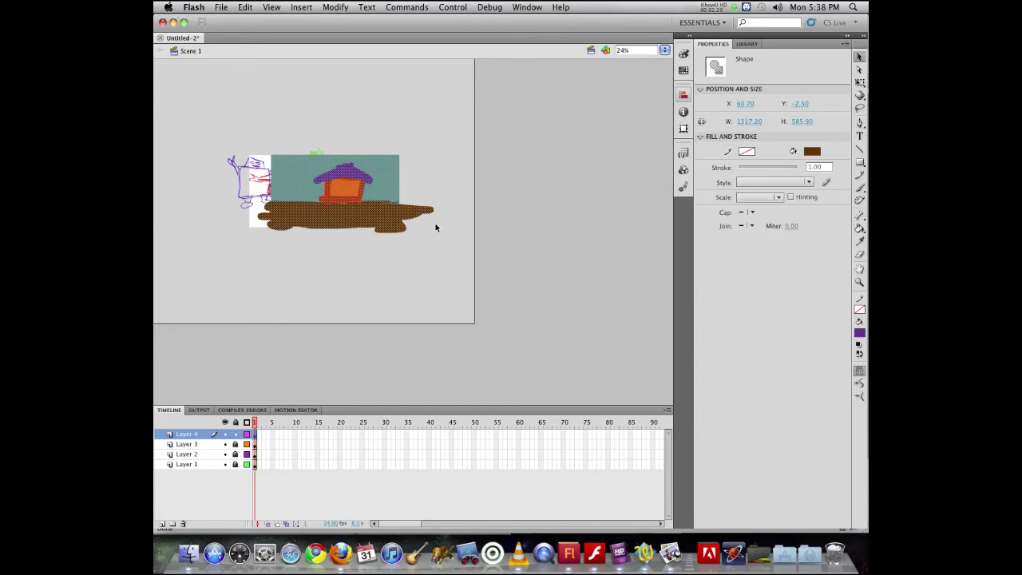
drag(377, 171, 353, 174)
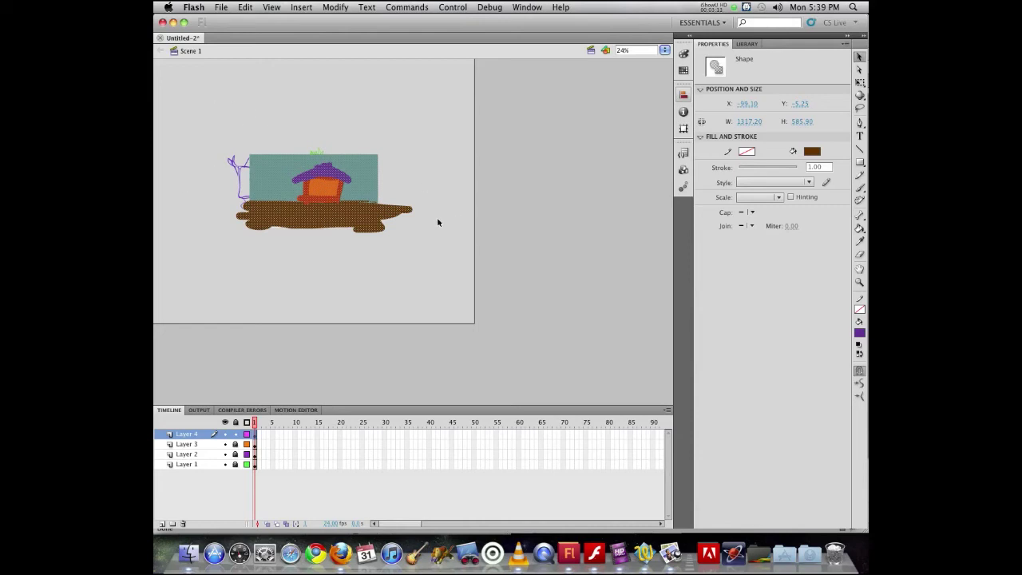
click(431, 170)
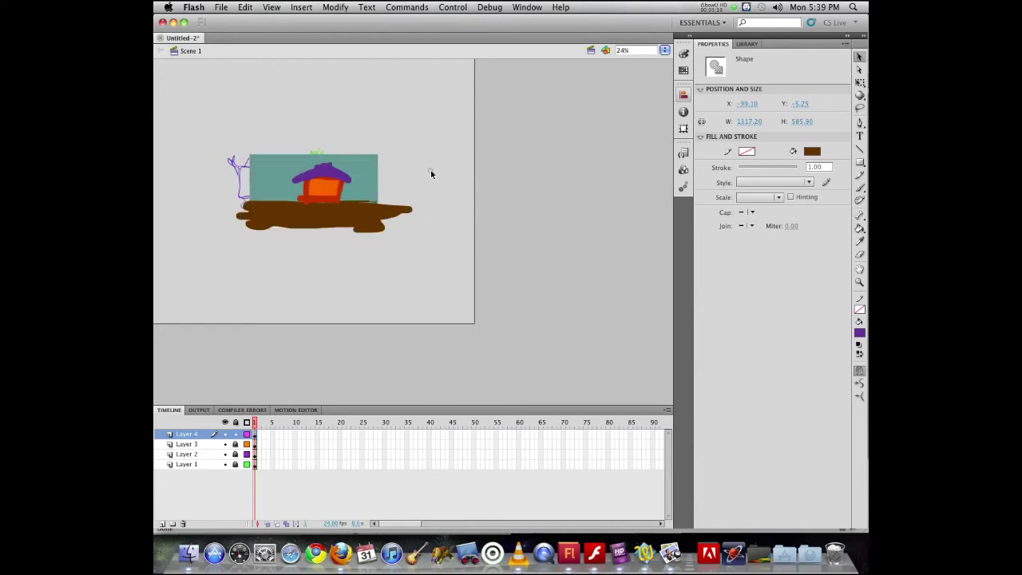
Sample the ground's brown and paint the ground strip farther out beyond both sides of the stage.
click(859, 189)
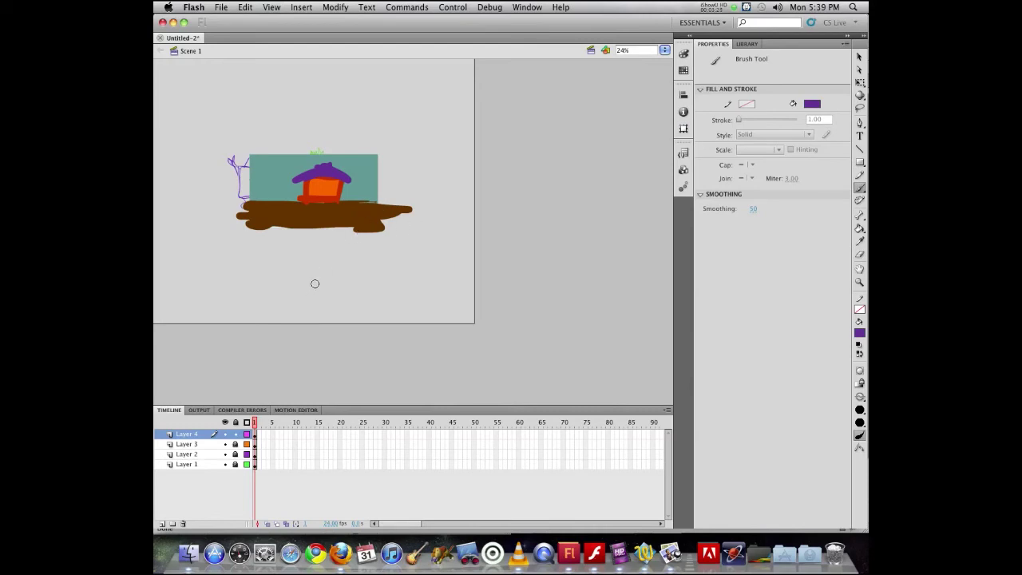
key(i)
click(366, 211)
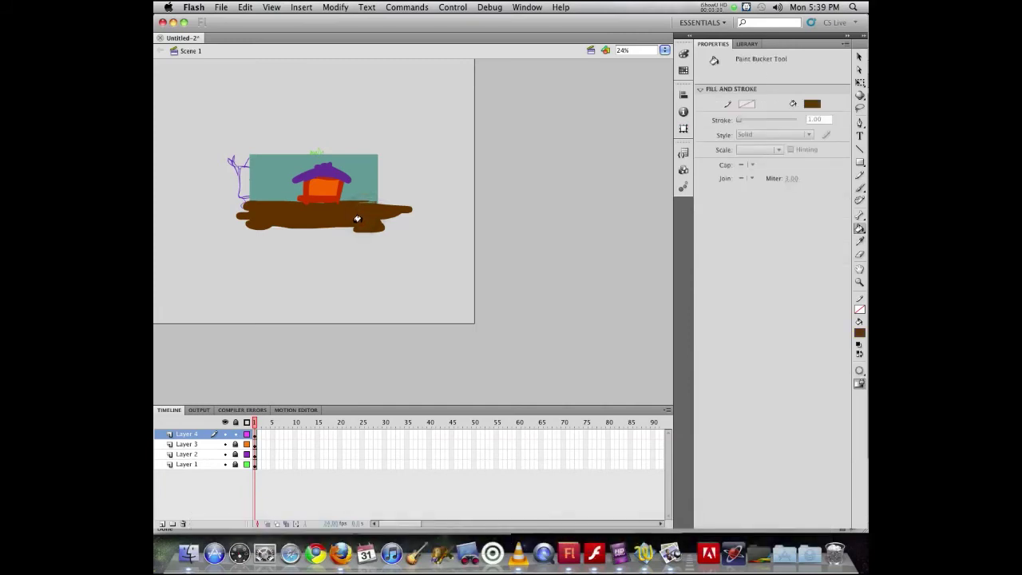
key(b)
mouse_move(378, 213)
mouse_down()
mouse_move(431, 217)
mouse_move(399, 217)
mouse_move(403, 209)
mouse_move(418, 227)
mouse_move(442, 226)
mouse_move(445, 208)
mouse_move(471, 217)
mouse_up()
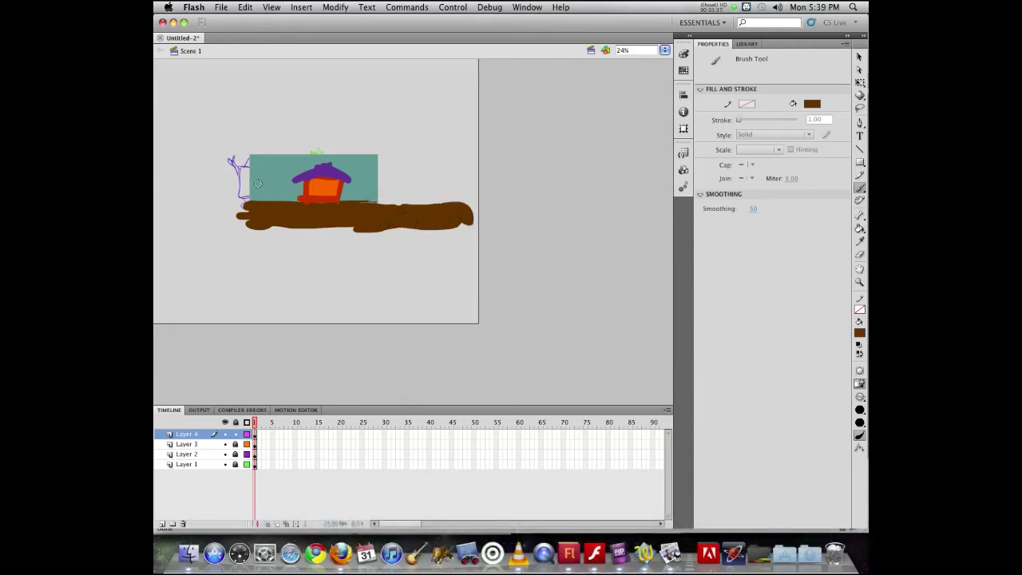
mouse_move(249, 210)
mouse_down()
mouse_move(206, 205)
mouse_move(245, 212)
mouse_move(190, 220)
mouse_move(168, 214)
mouse_move(196, 205)
mouse_move(164, 212)
mouse_up()
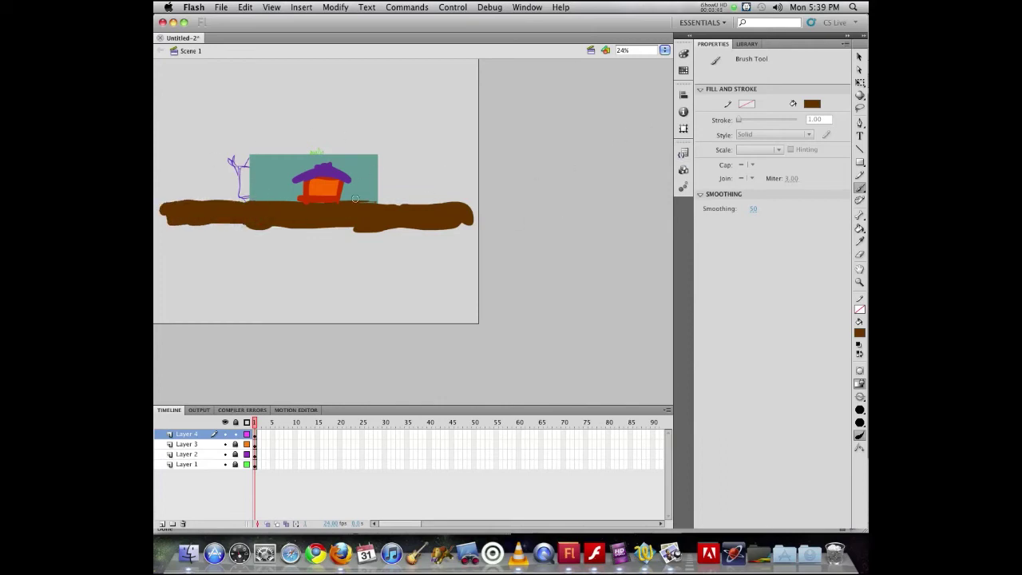
Sample the teal background colour and brush outlines extending the sky beyond both sides and above the stage.
key(i)
click(357, 165)
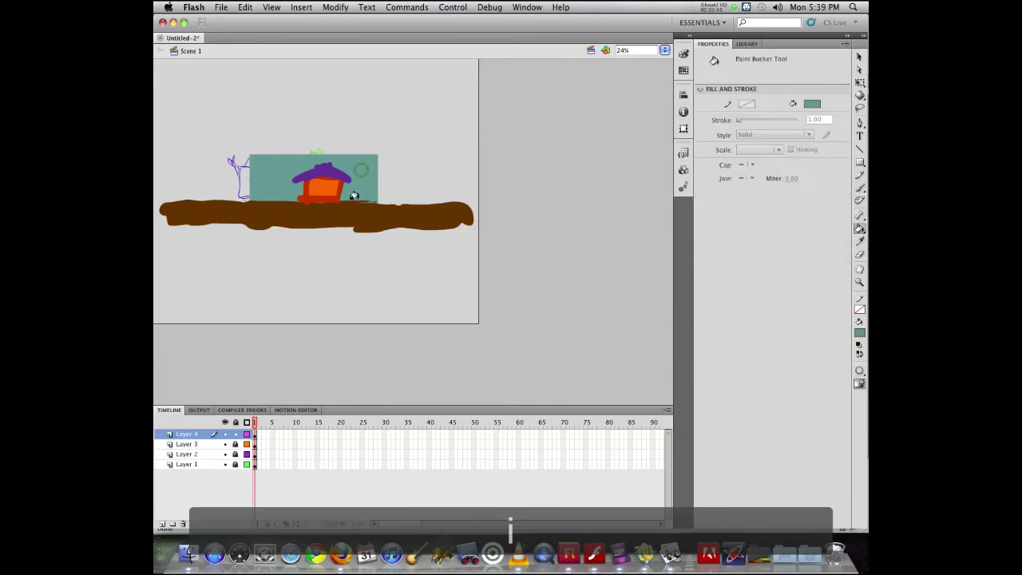
click(357, 171)
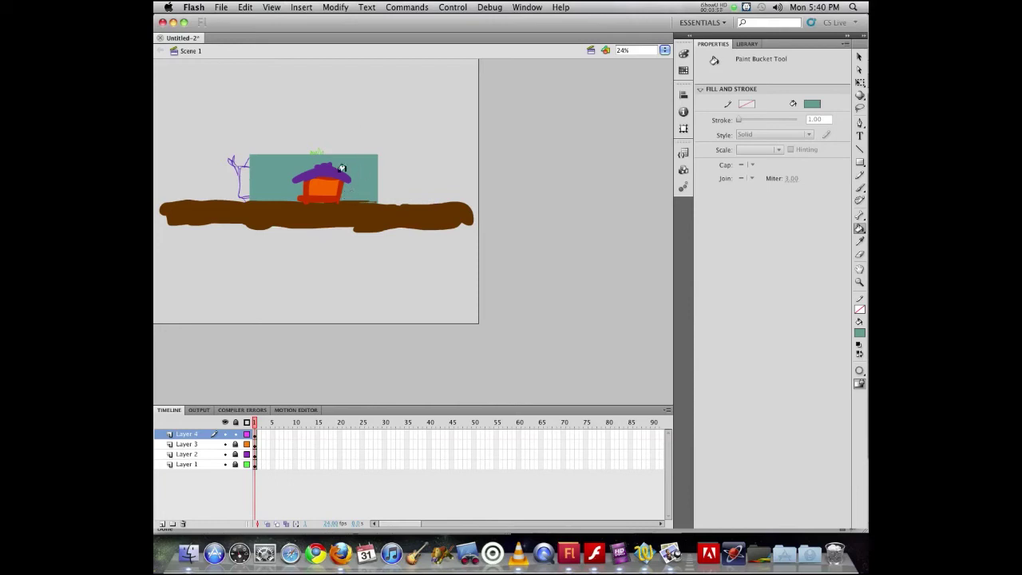
key(b)
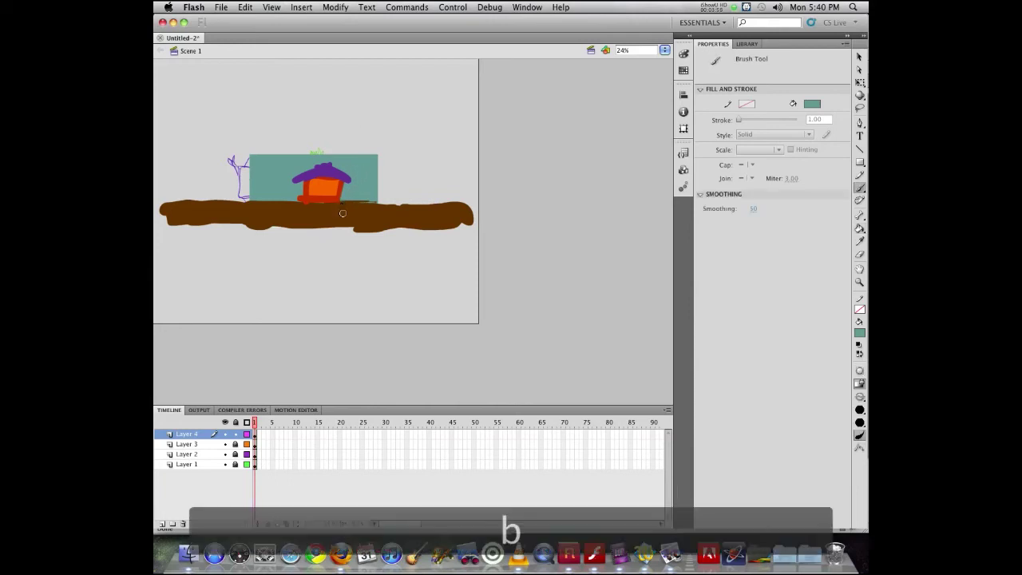
mouse_move(375, 157)
mouse_down()
mouse_move(464, 158)
mouse_move(467, 202)
mouse_up()
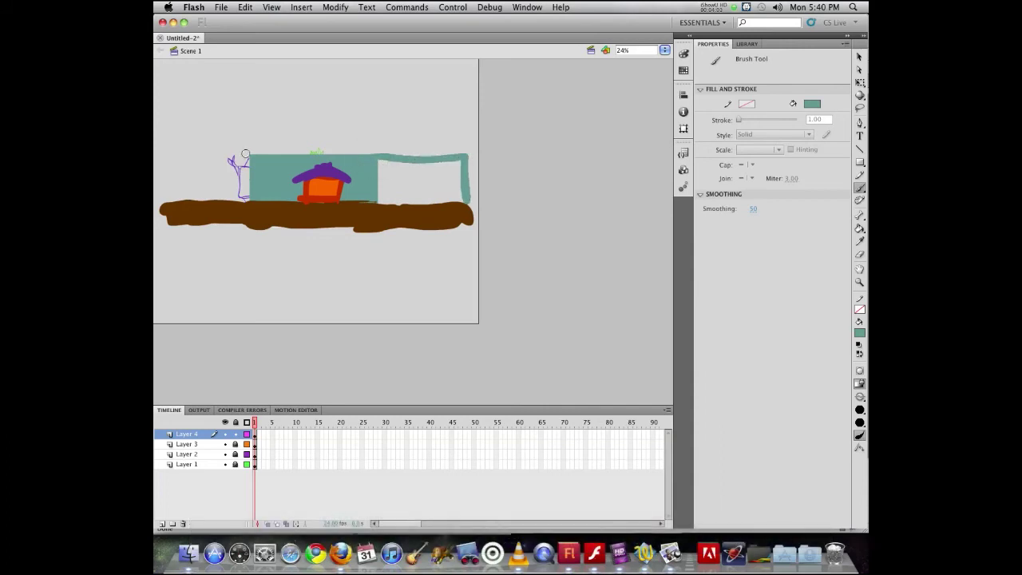
mouse_move(254, 157)
mouse_down()
mouse_move(167, 156)
mouse_move(165, 204)
mouse_up()
mouse_move(166, 154)
mouse_down()
mouse_move(441, 117)
mouse_move(459, 122)
mouse_move(467, 157)
mouse_up()
mouse_move(269, 118)
mouse_down()
mouse_move(185, 114)
mouse_move(162, 117)
mouse_move(166, 132)
mouse_up()
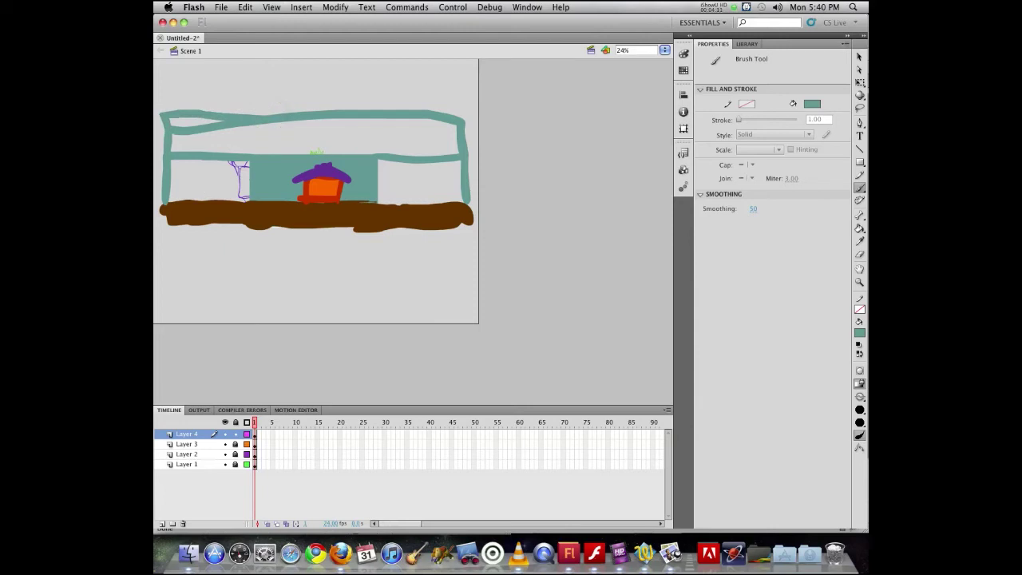
Fill the empty areas inside the extended sky outlines with teal using the Paint Bucket.
key(k)
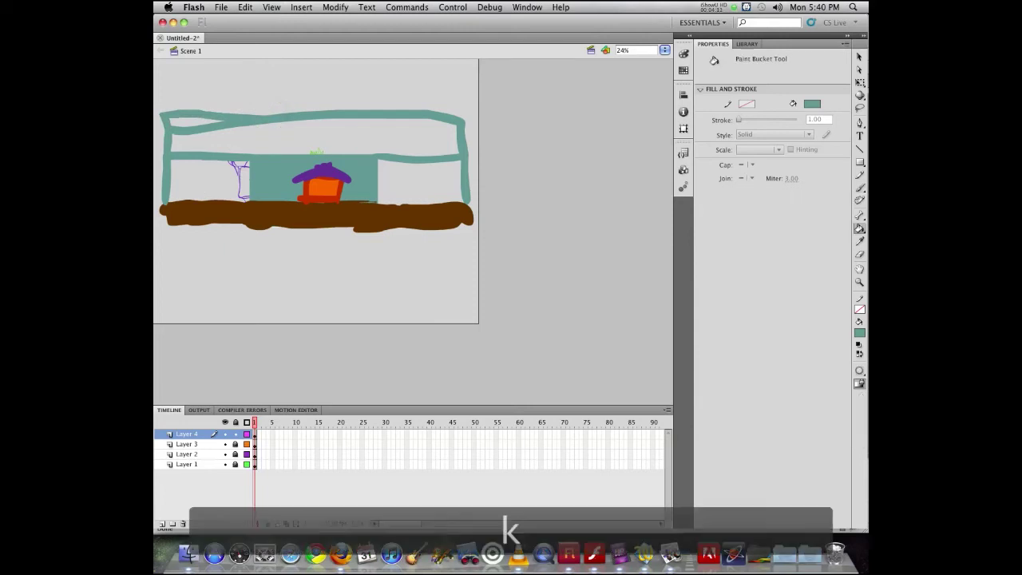
click(182, 121)
click(212, 180)
click(408, 183)
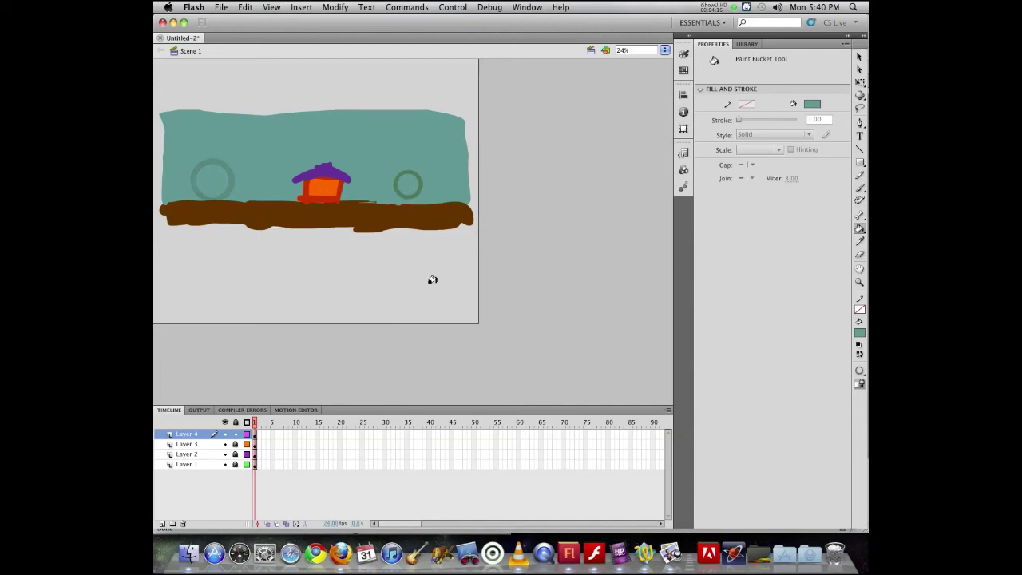
Select all the background artwork on Layer 4 and shift it back and forth across the stage.
click(859, 57)
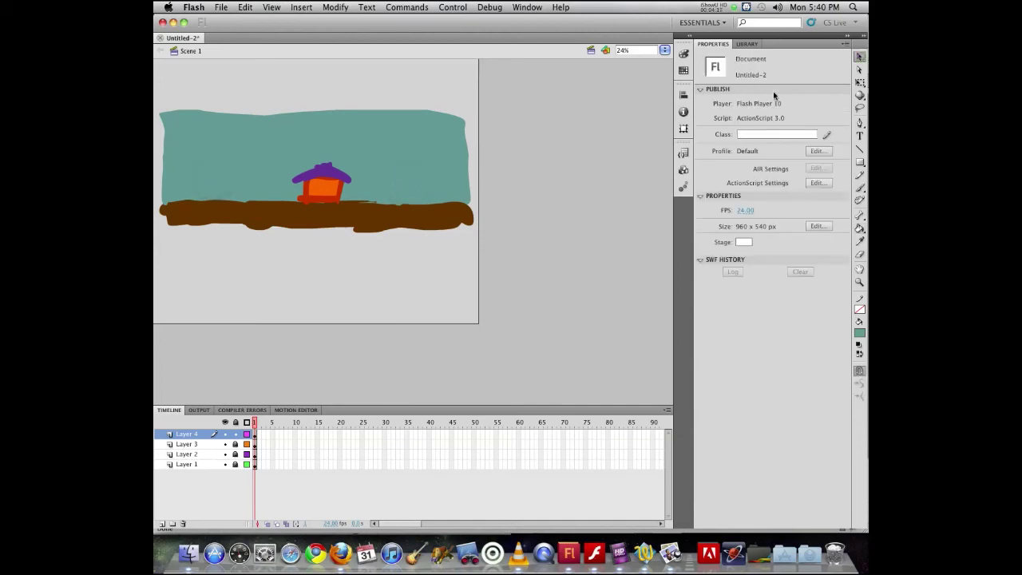
click(255, 437)
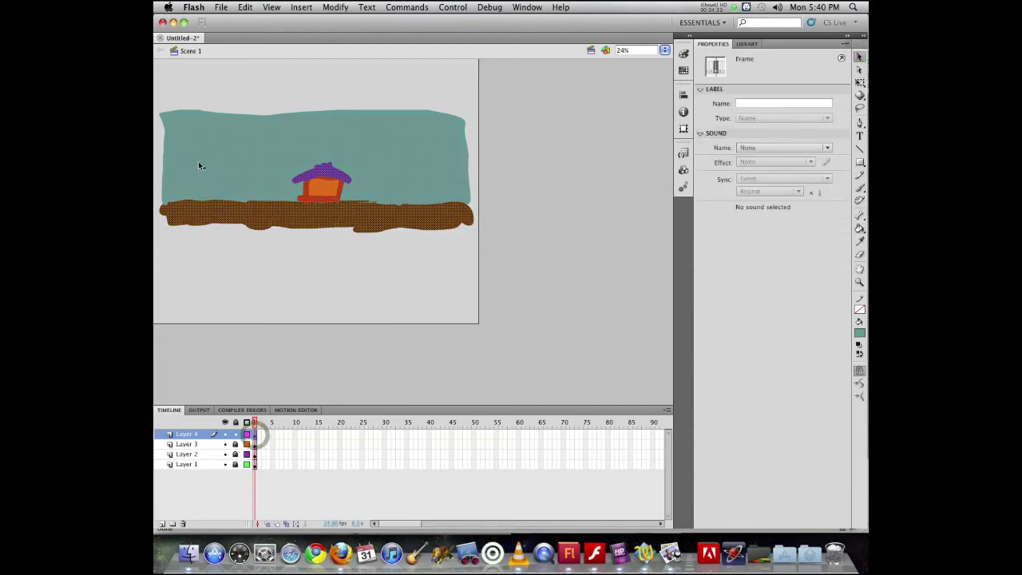
drag(198, 162, 218, 189)
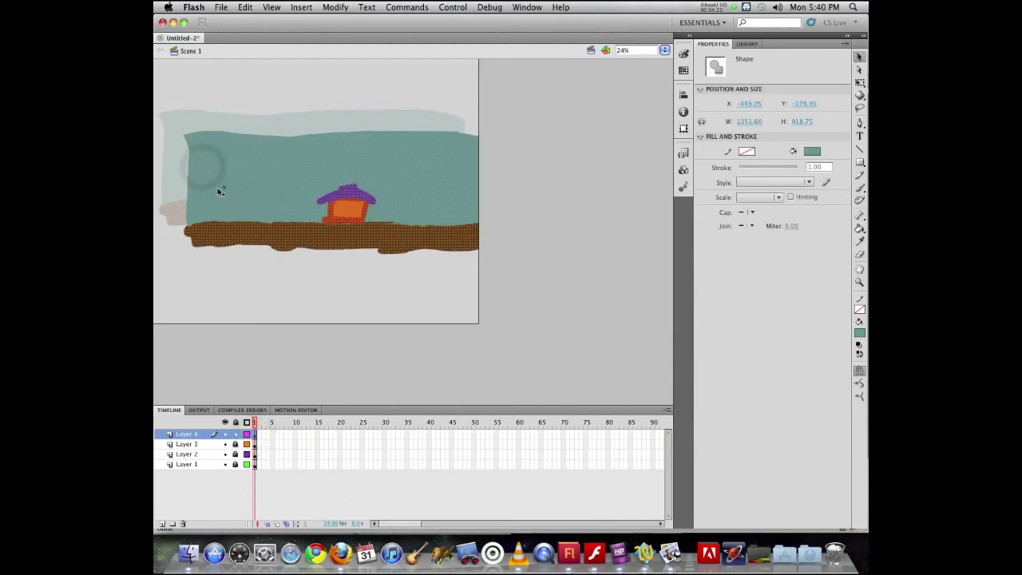
drag(424, 188, 475, 186)
drag(261, 188, 182, 188)
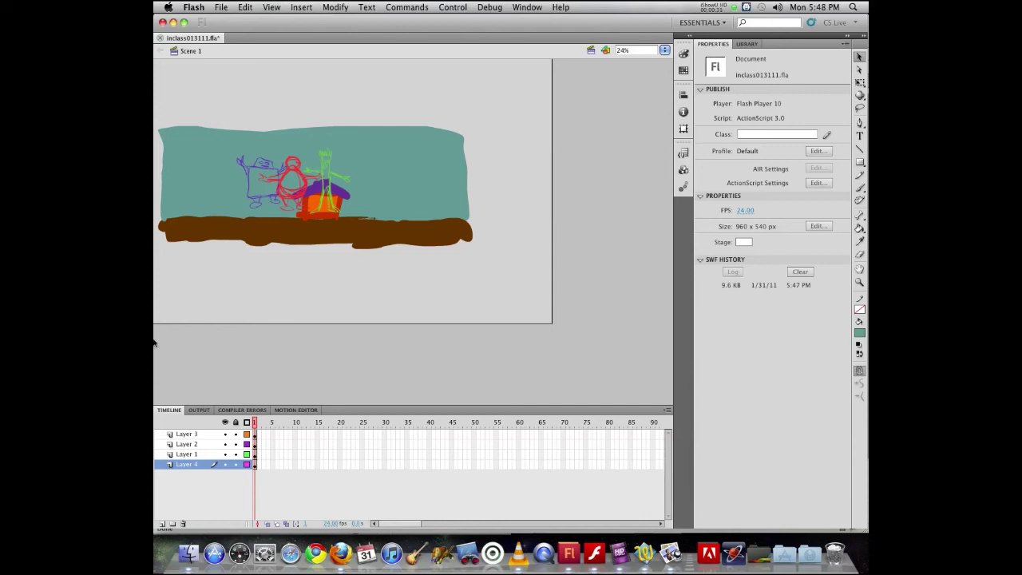
Add a new layer above Layer 3 and name it stageGuide.
click(189, 435)
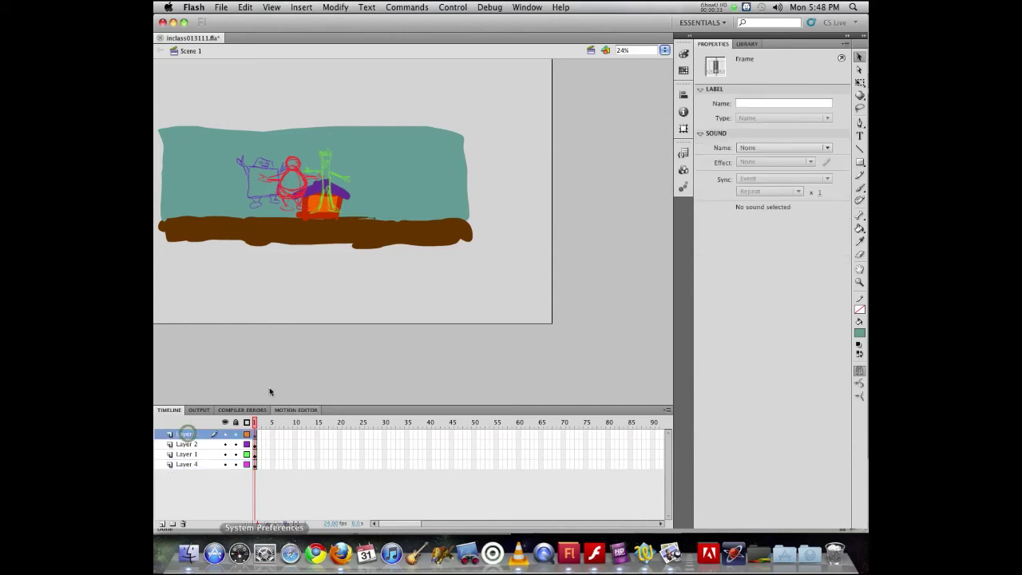
click(162, 525)
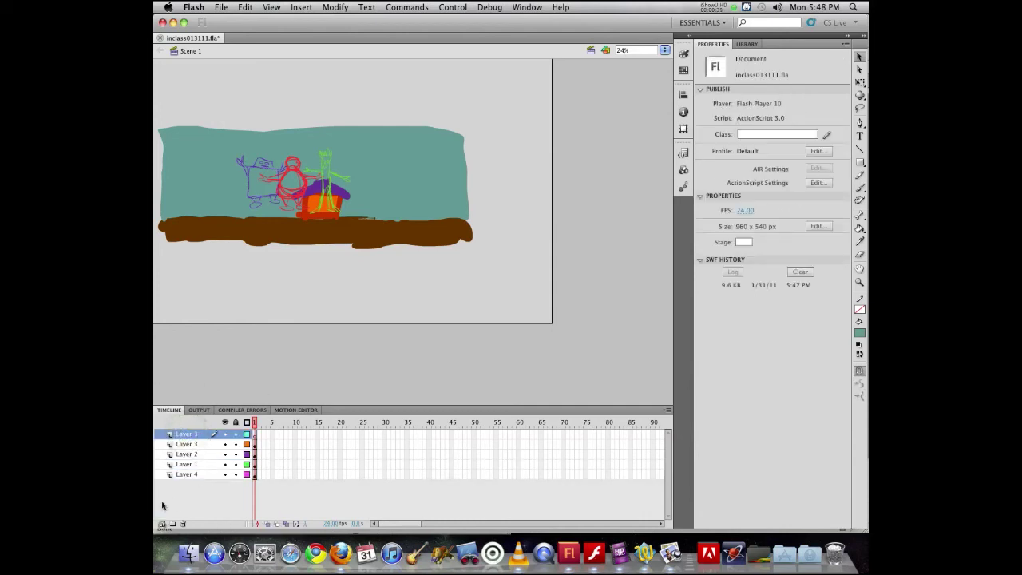
click(186, 435)
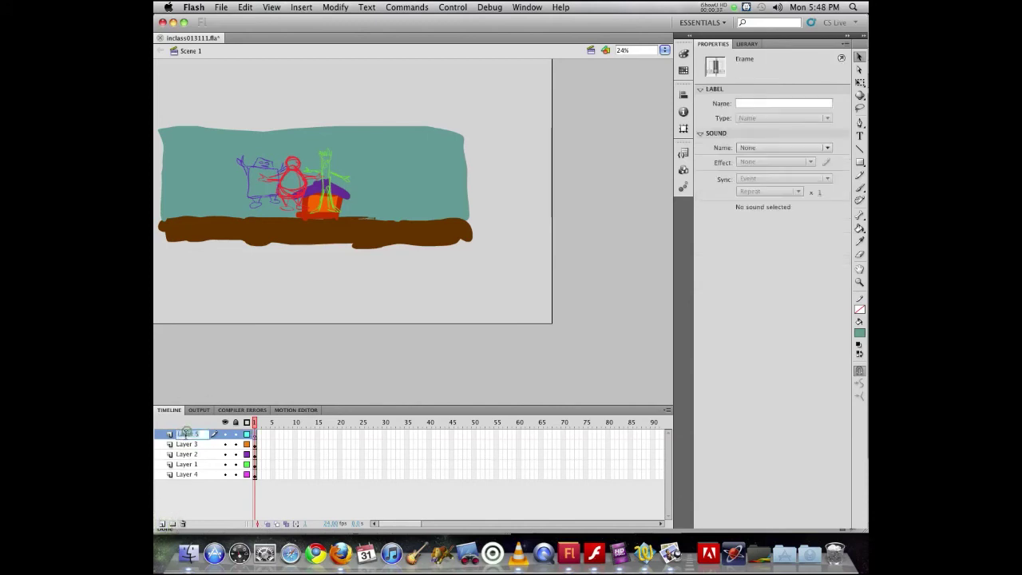
double_click(185, 433)
text(stageGuide)
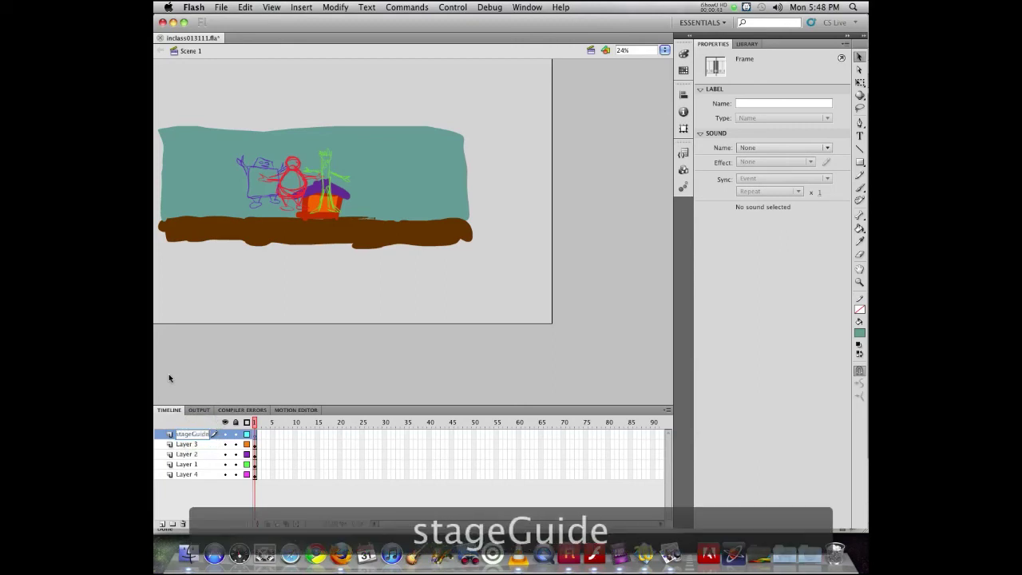
key(Return)
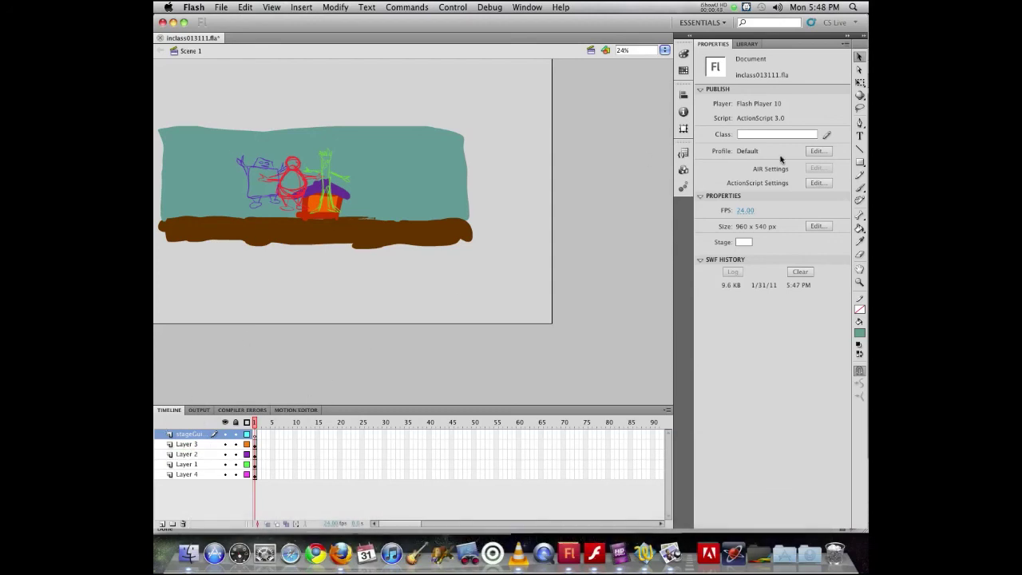
Draw a rectangle about 284 px square with a red stroke and no fill in the sky beside the green character.
click(859, 161)
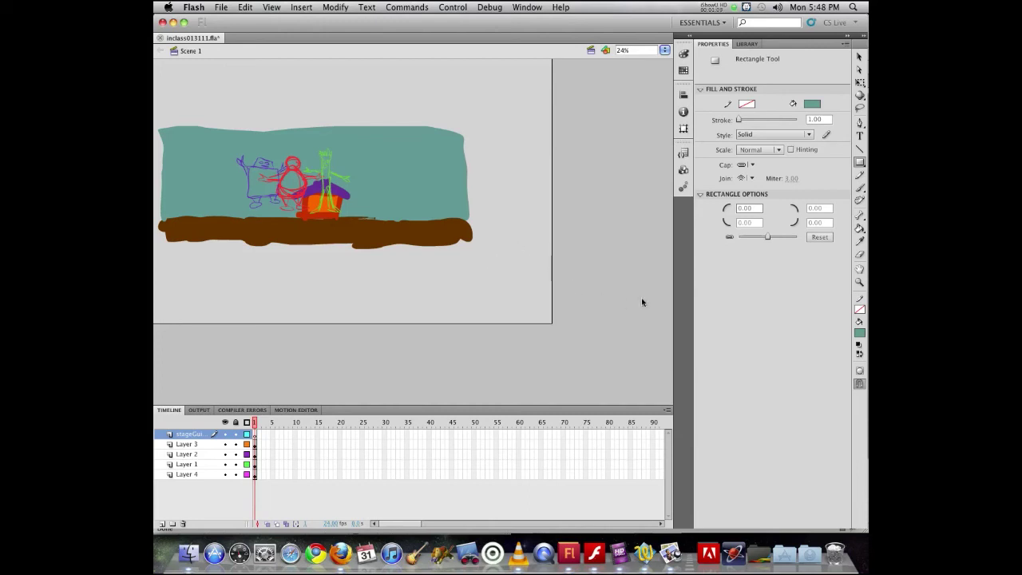
click(859, 309)
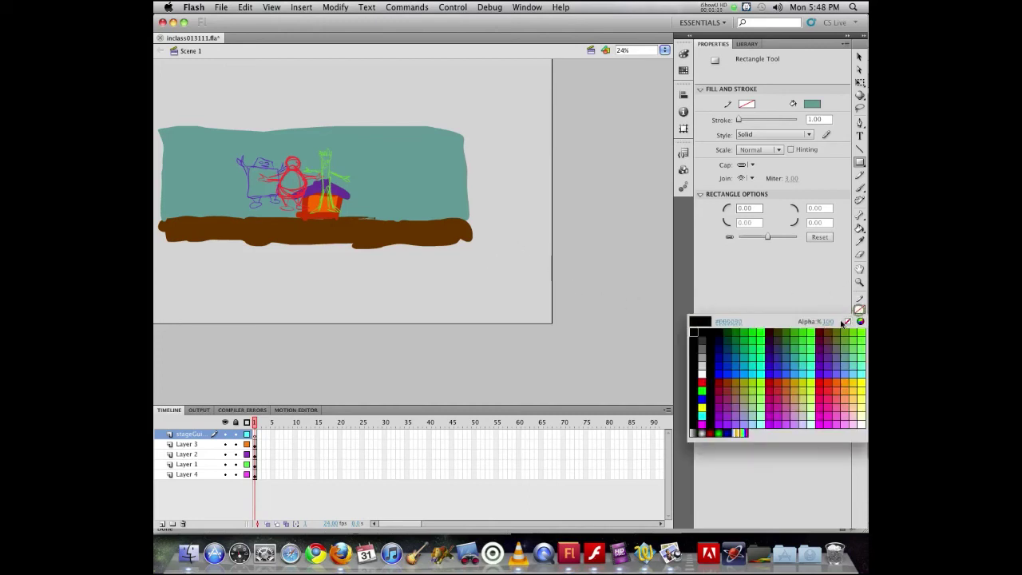
click(703, 382)
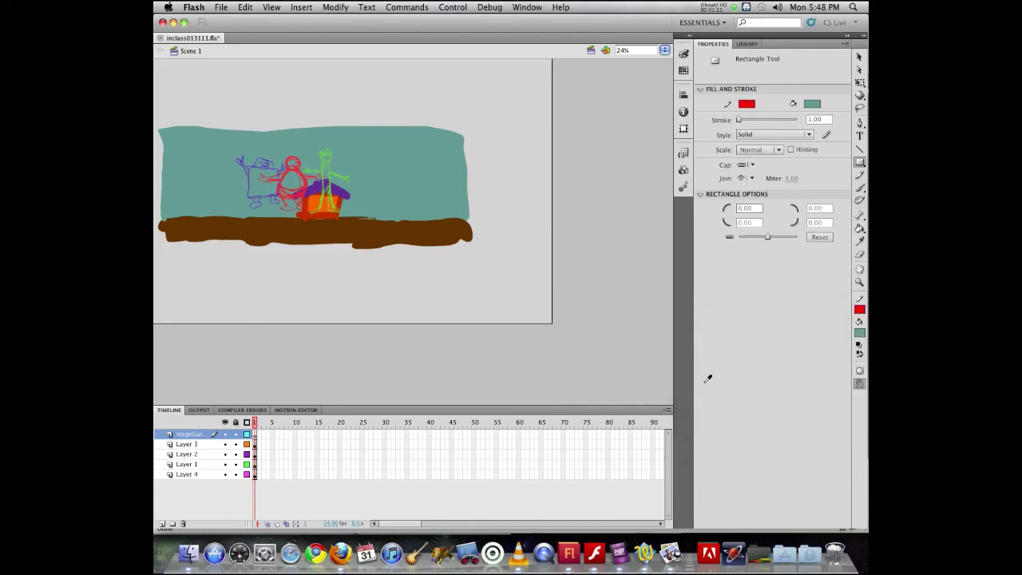
click(859, 332)
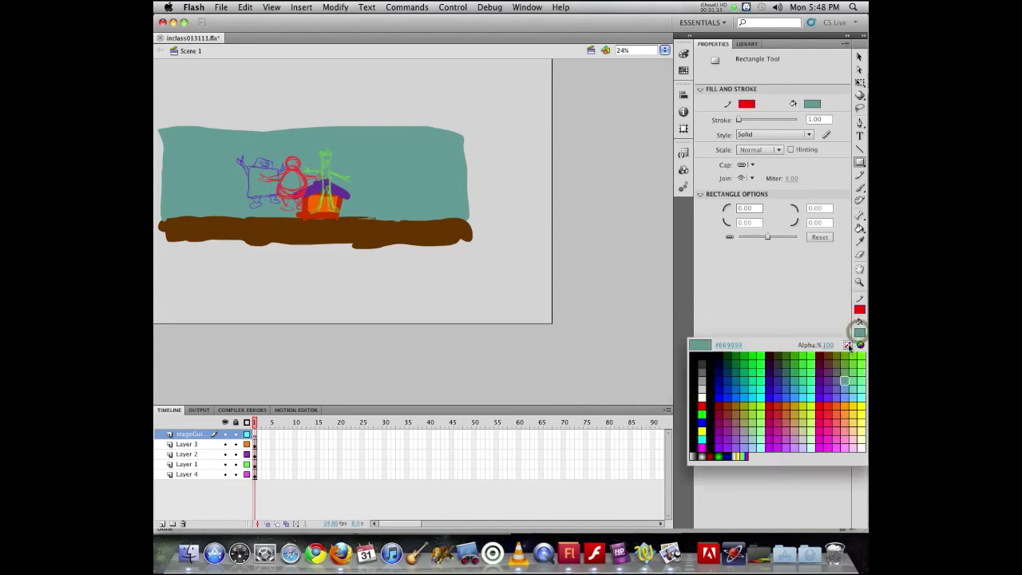
click(845, 339)
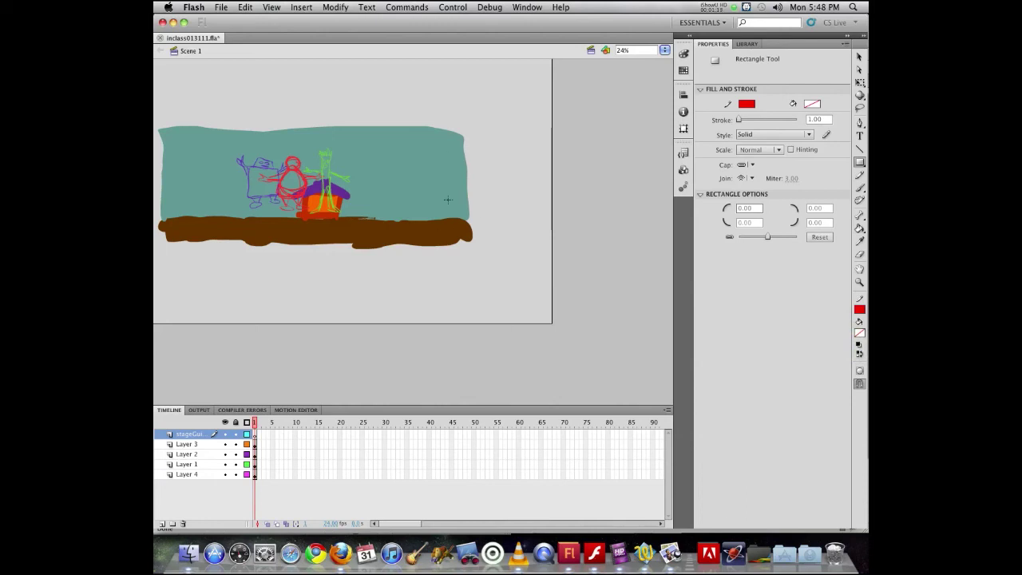
drag(371, 150, 410, 188)
Position the whole red rectangle at X 0, Y 0 and resize it to 960 by 540.
click(858, 55)
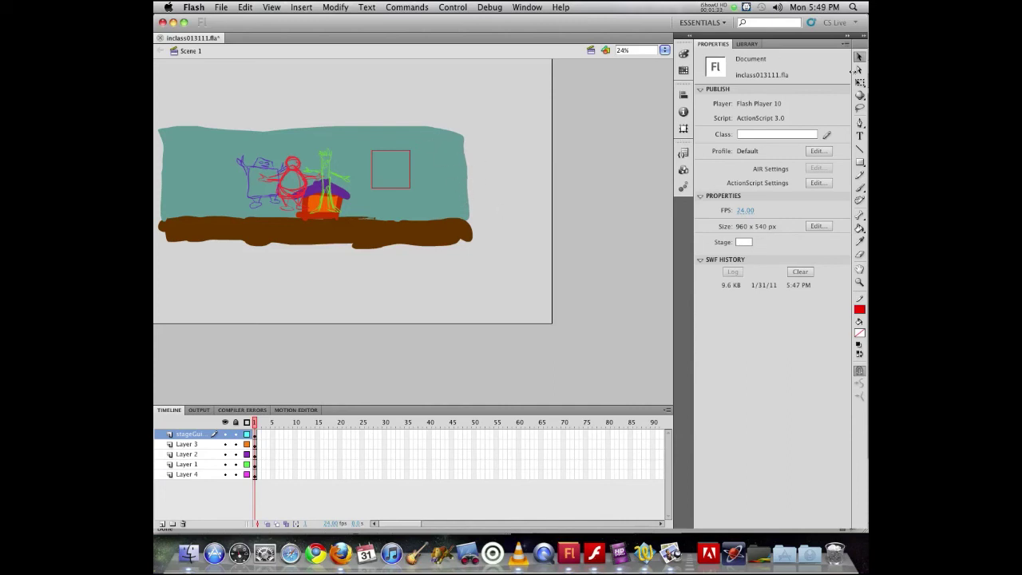
double_click(407, 188)
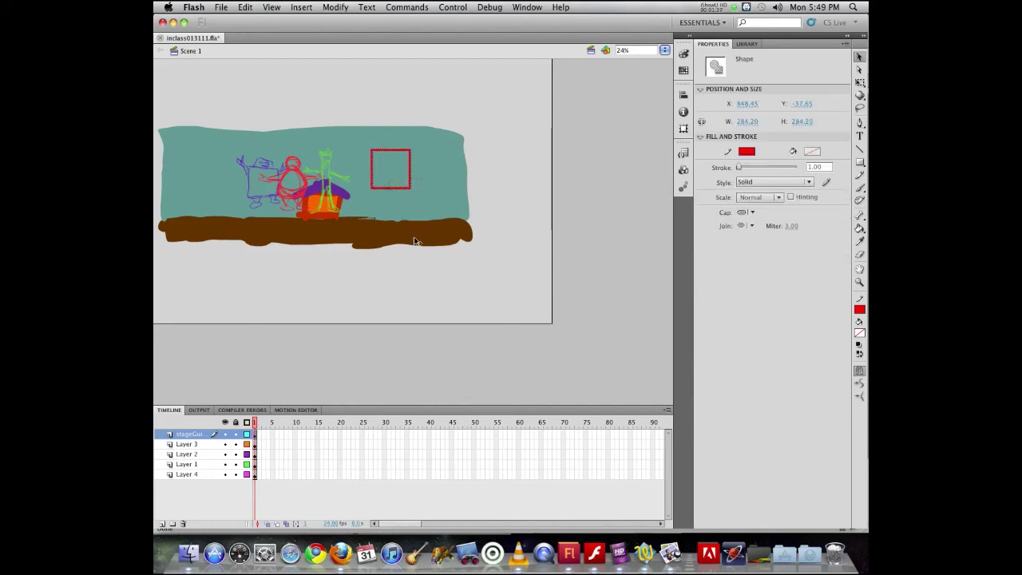
click(745, 104)
text(0)
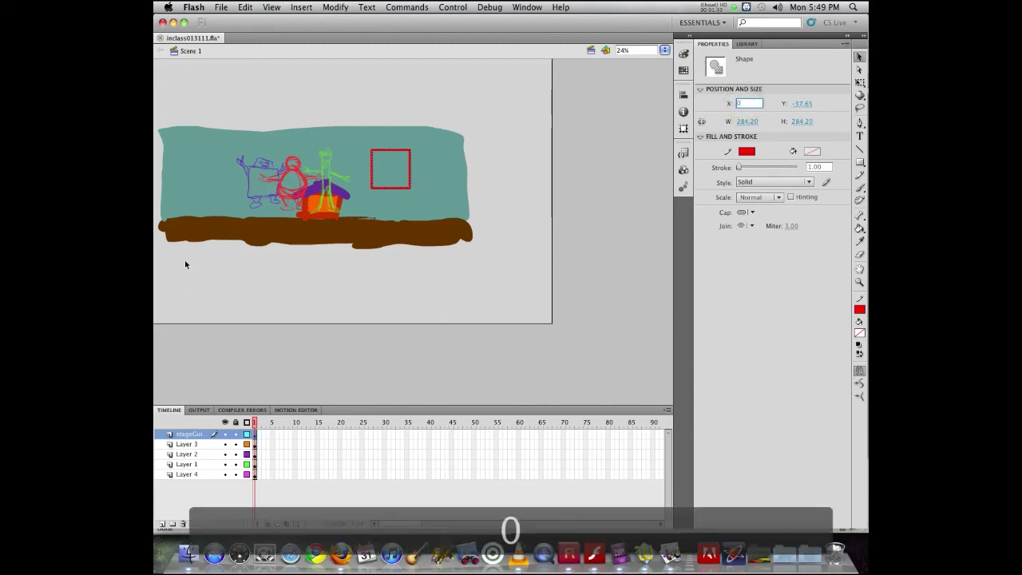
key(Tab)
text(0)
key(Tab)
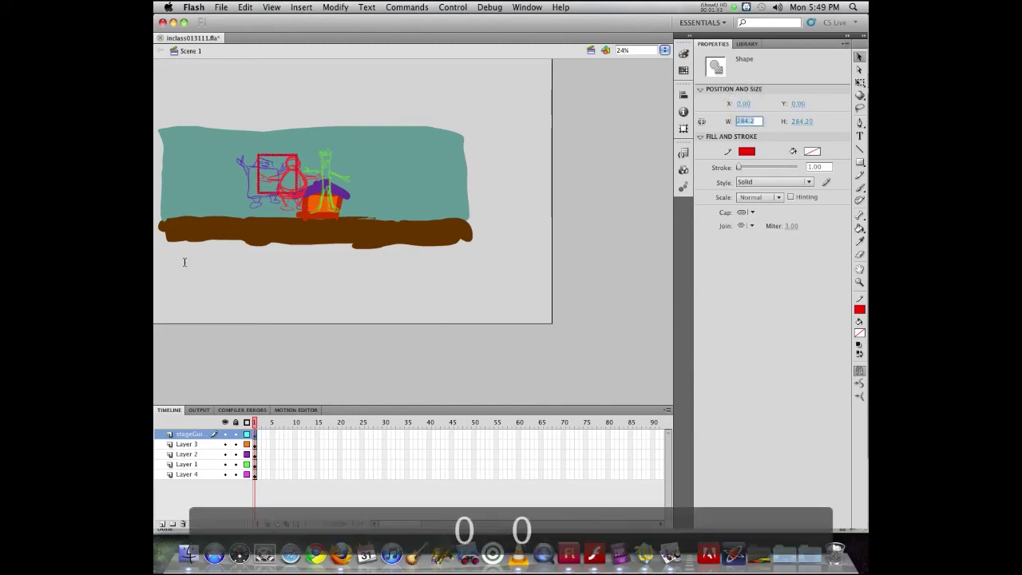
text(960)
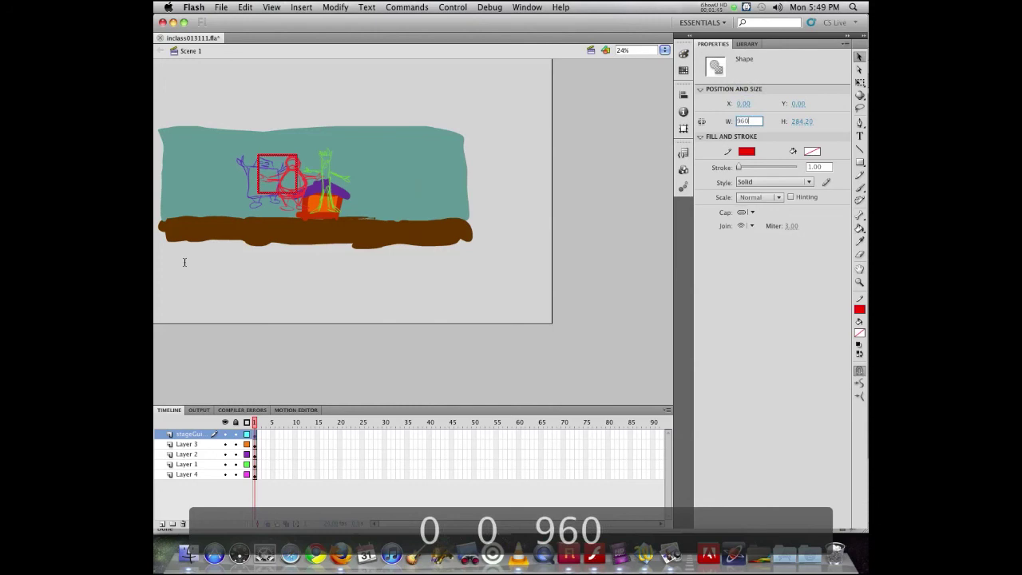
key(Tab)
text(540)
key(Return)
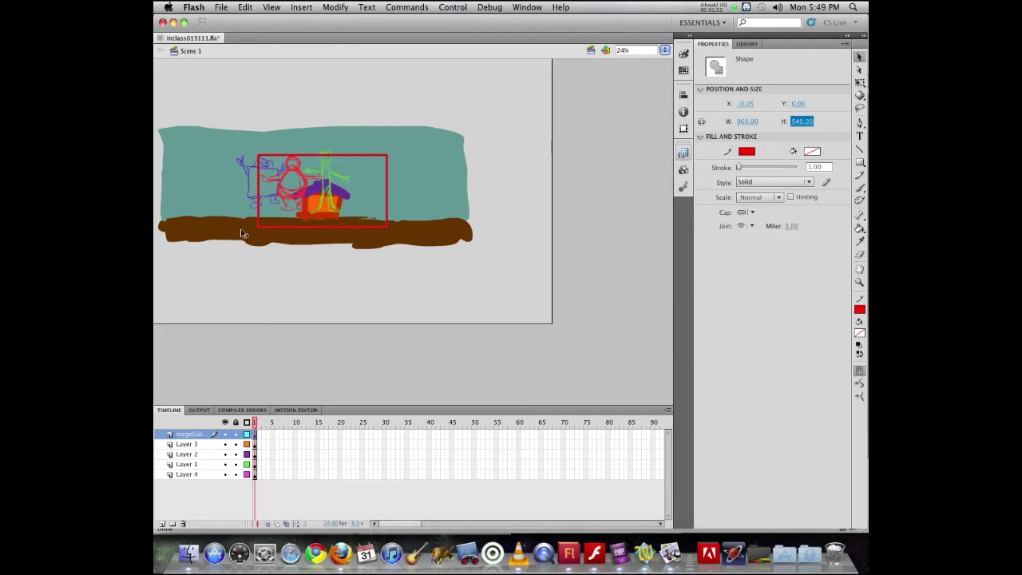
Lock the stageGuide layer and the four layers below it, and preview the movie with the red outline in place.
click(235, 434)
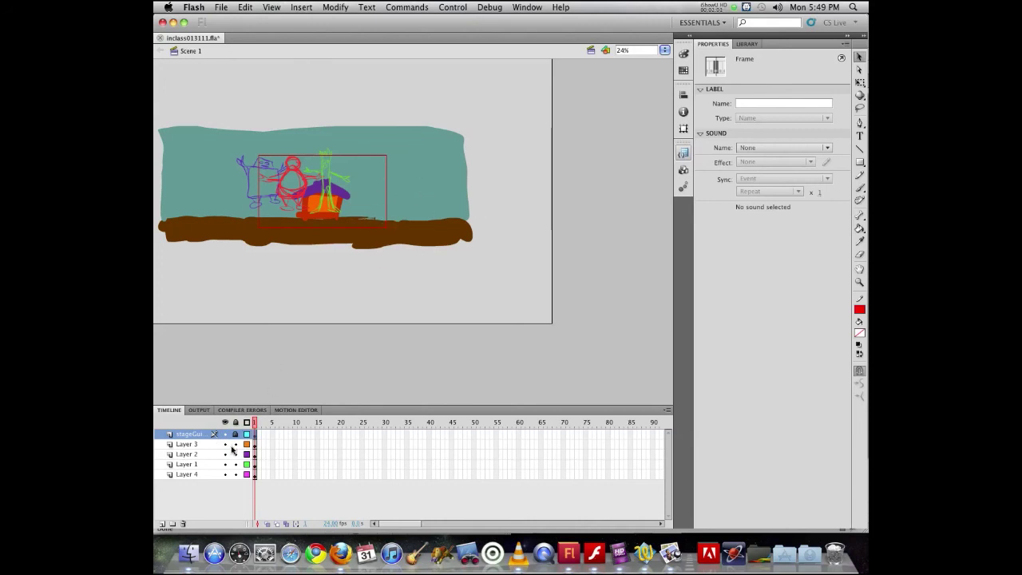
drag(234, 444, 235, 475)
click(416, 174)
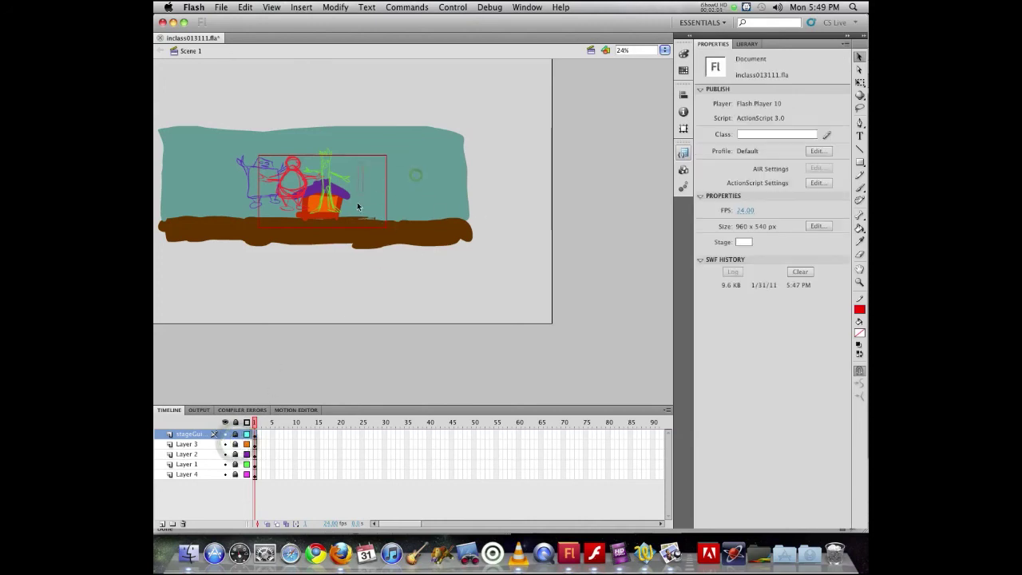
click(363, 168)
click(371, 142)
click(338, 137)
click(274, 150)
click(209, 141)
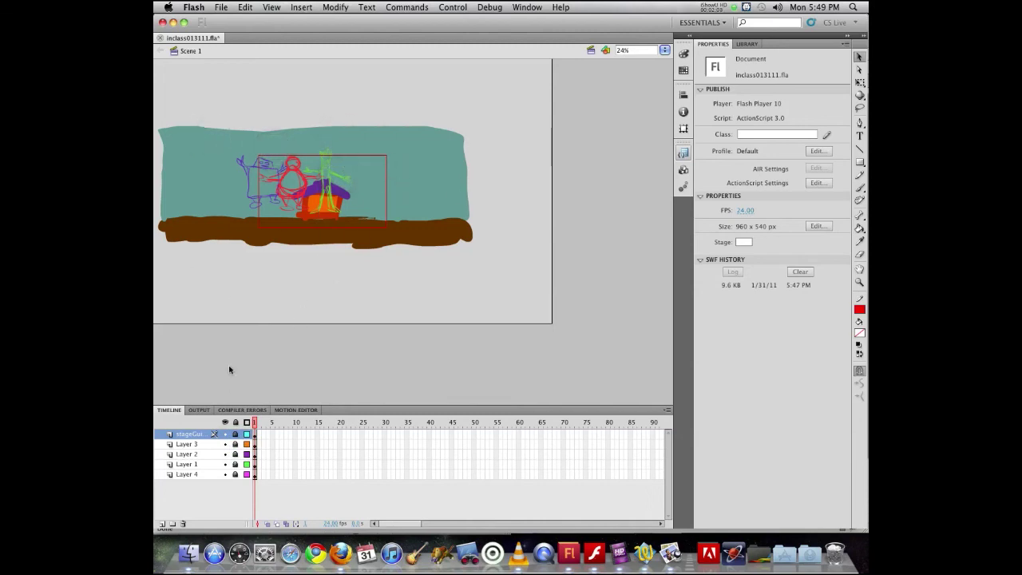
key(super+Return)
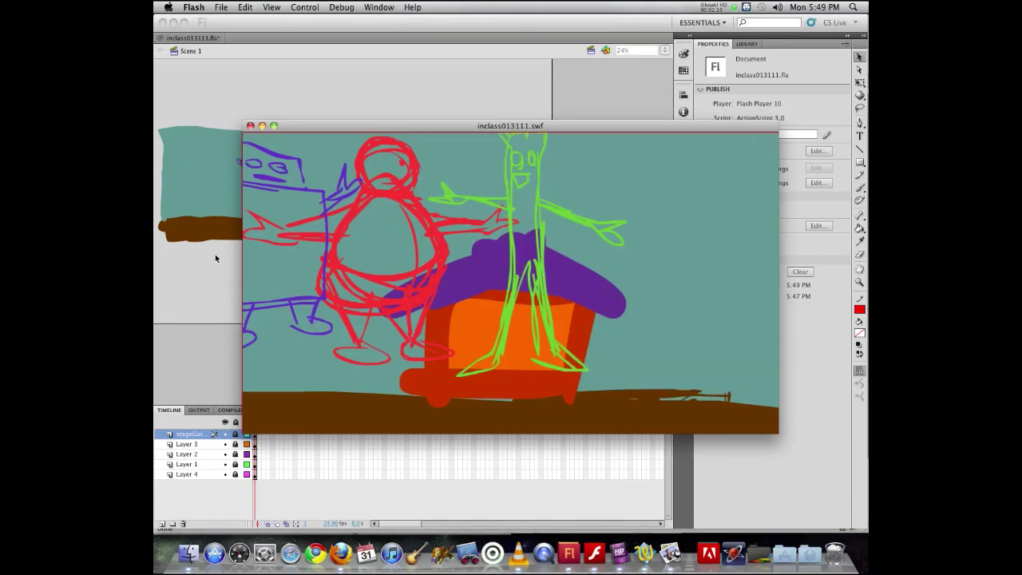
click(250, 127)
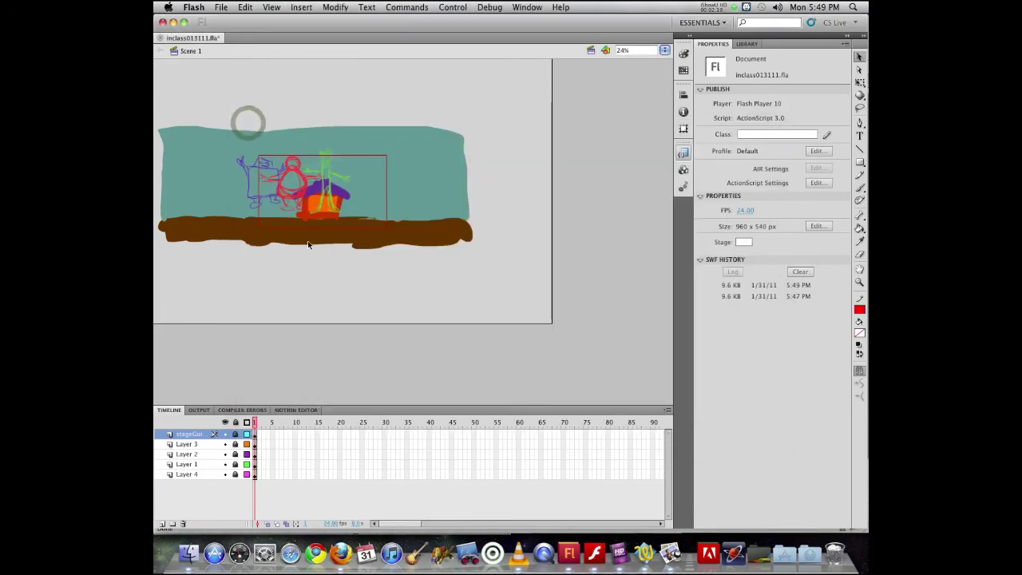
Unlock the stageGuide layer, brush a thick blue zigzag across the scene inside the red outline and preview the movie.
click(235, 435)
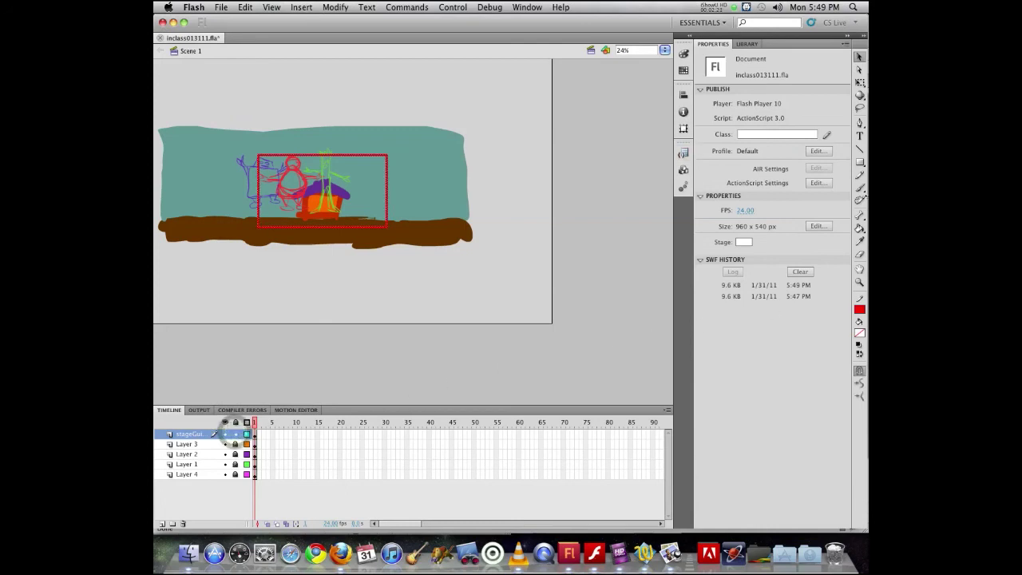
click(859, 187)
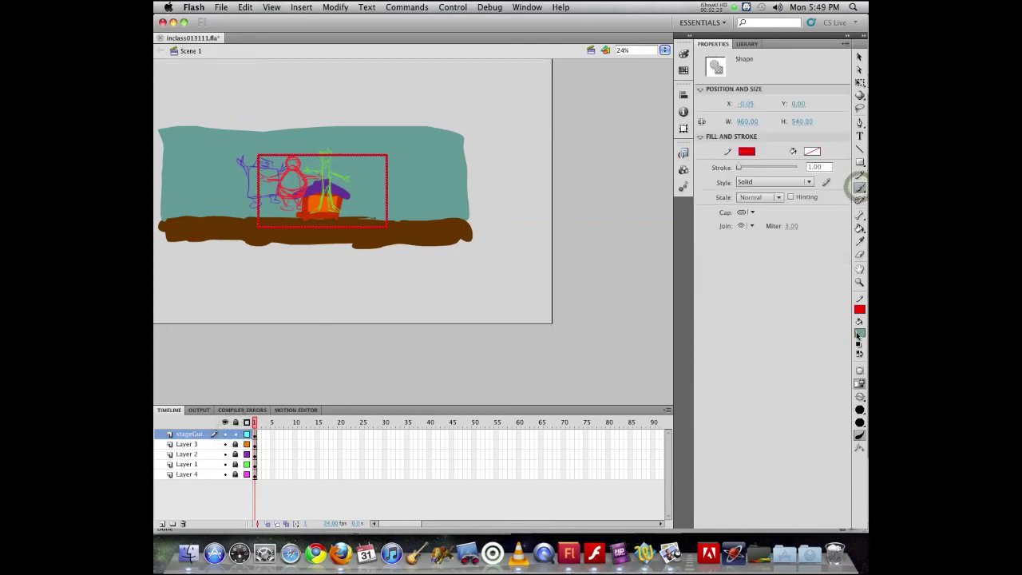
click(859, 333)
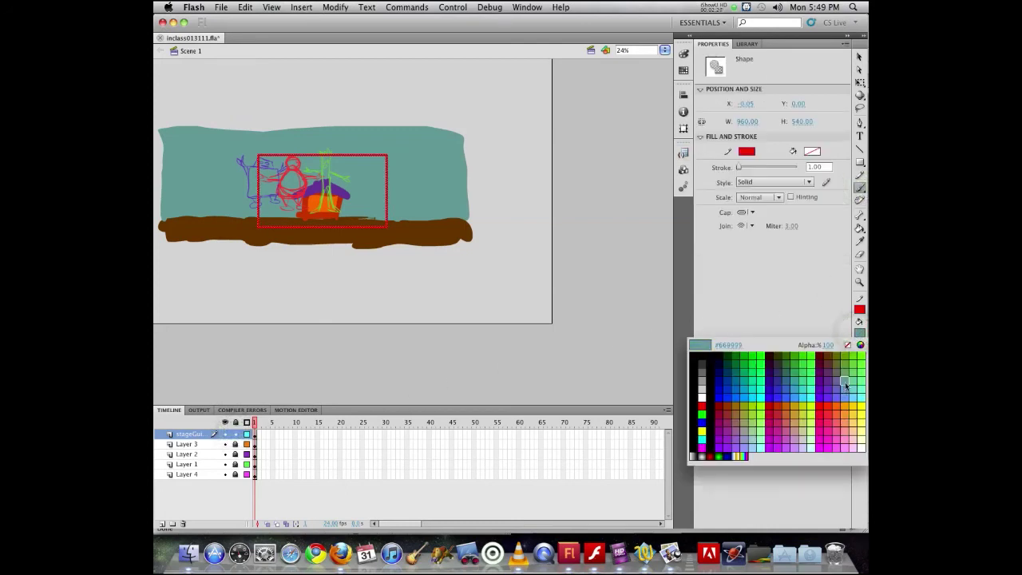
click(723, 399)
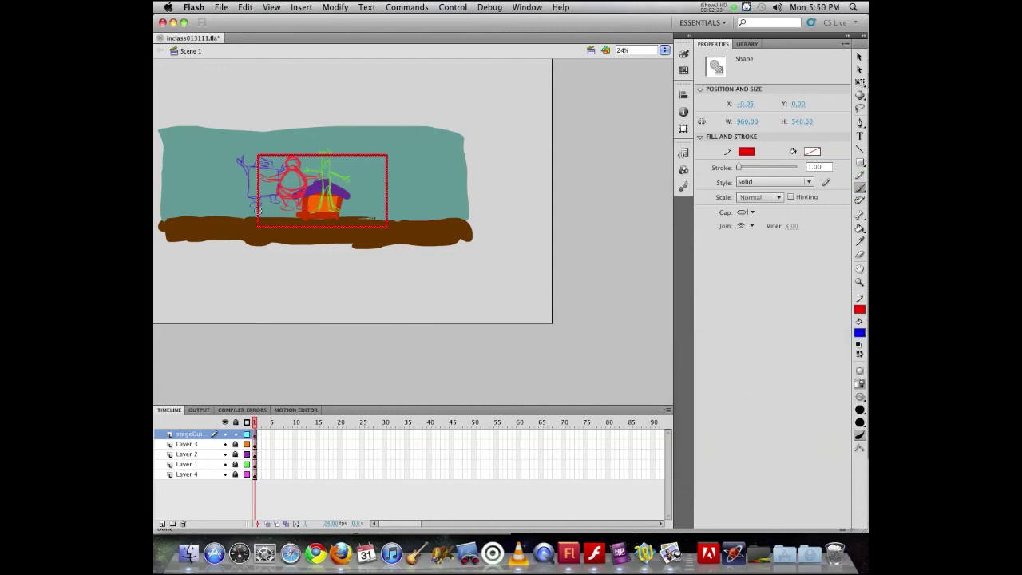
mouse_move(290, 181)
mouse_down()
mouse_move(292, 206)
mouse_move(355, 174)
mouse_move(374, 196)
mouse_move(379, 171)
mouse_up()
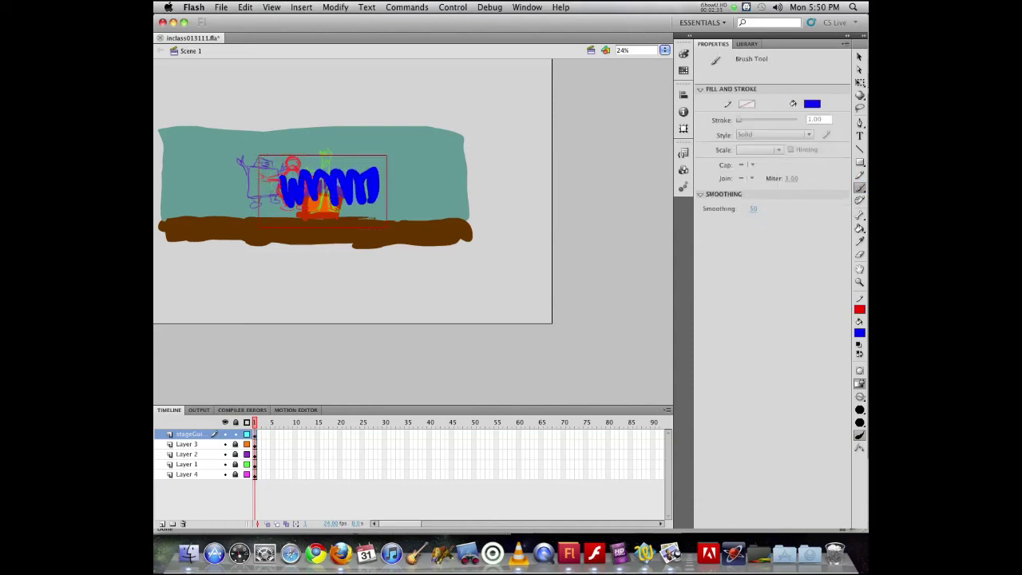
key(super+Return)
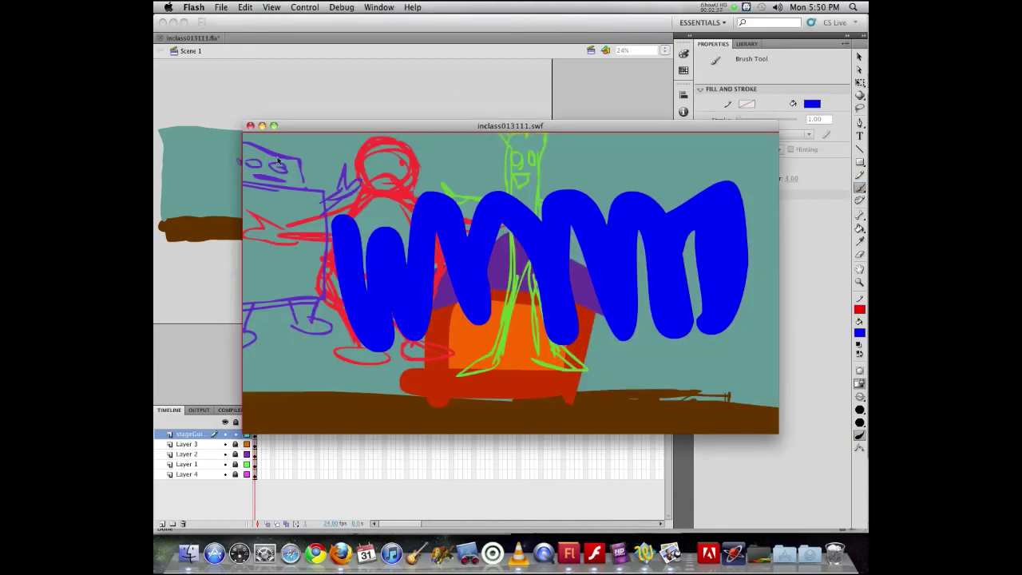
click(250, 126)
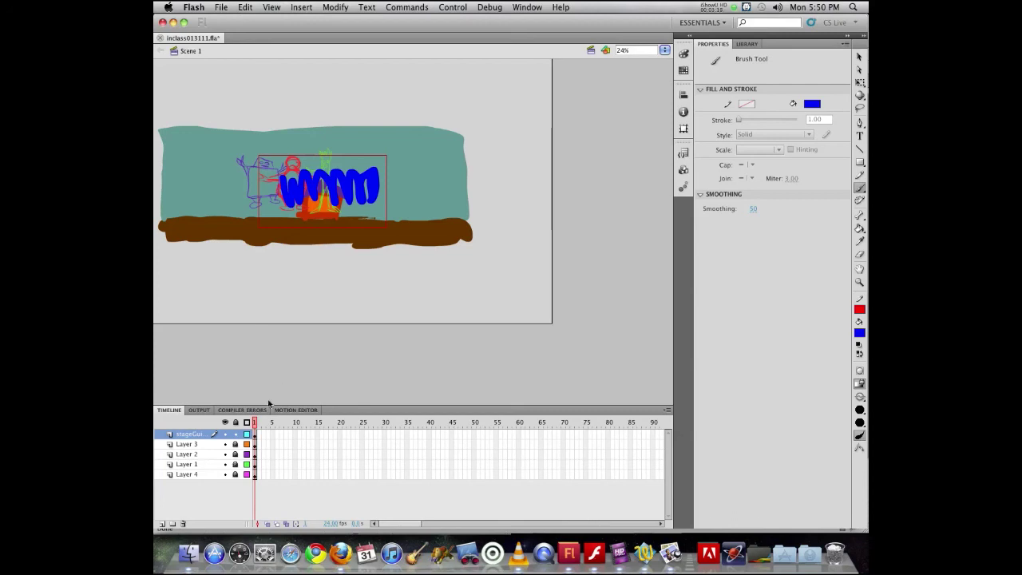
Change the stageGuide layer's type to Guide and preview the movie.
click(168, 435)
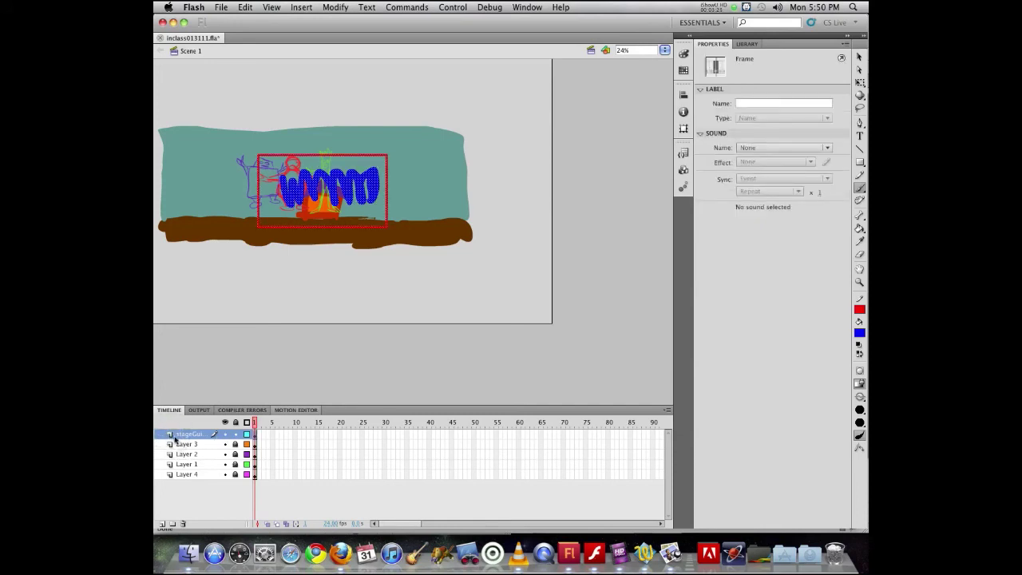
double_click(169, 435)
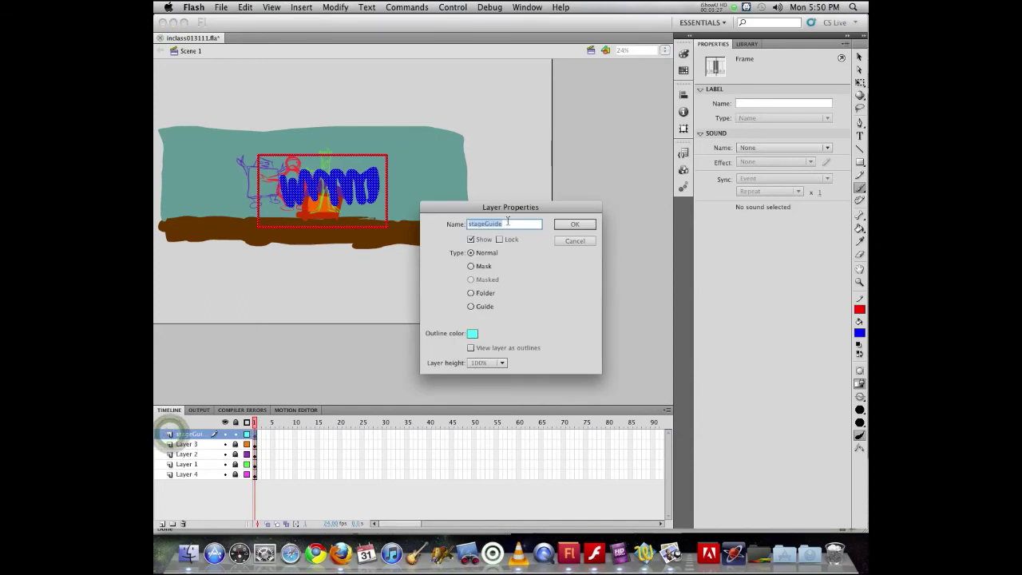
click(471, 307)
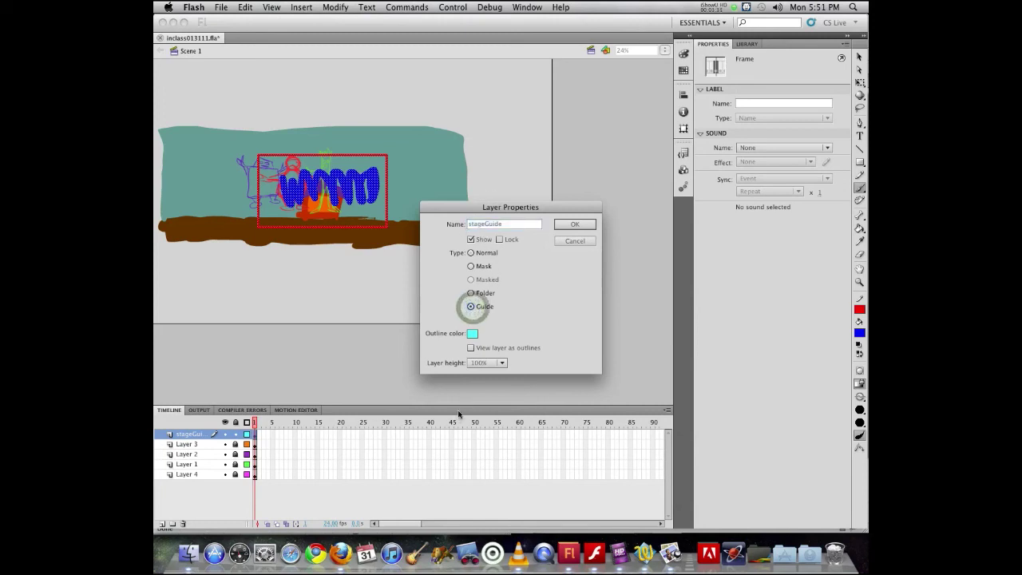
click(563, 226)
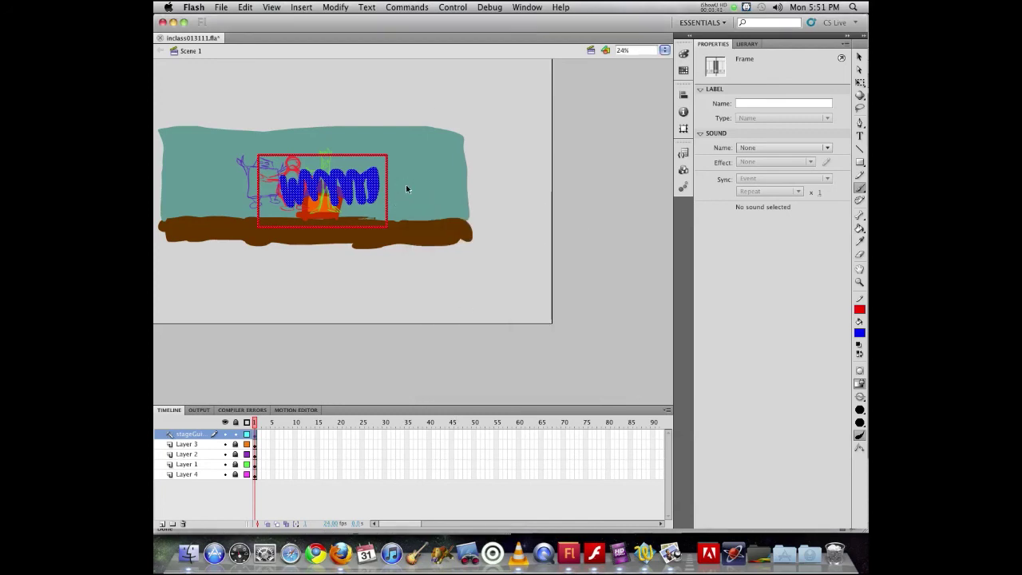
key(super+Return)
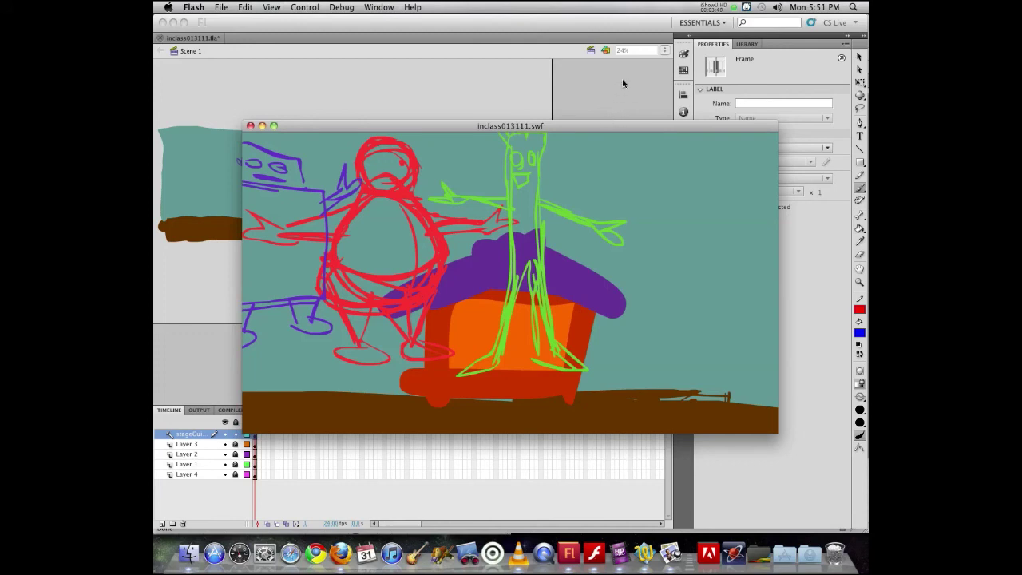
click(250, 128)
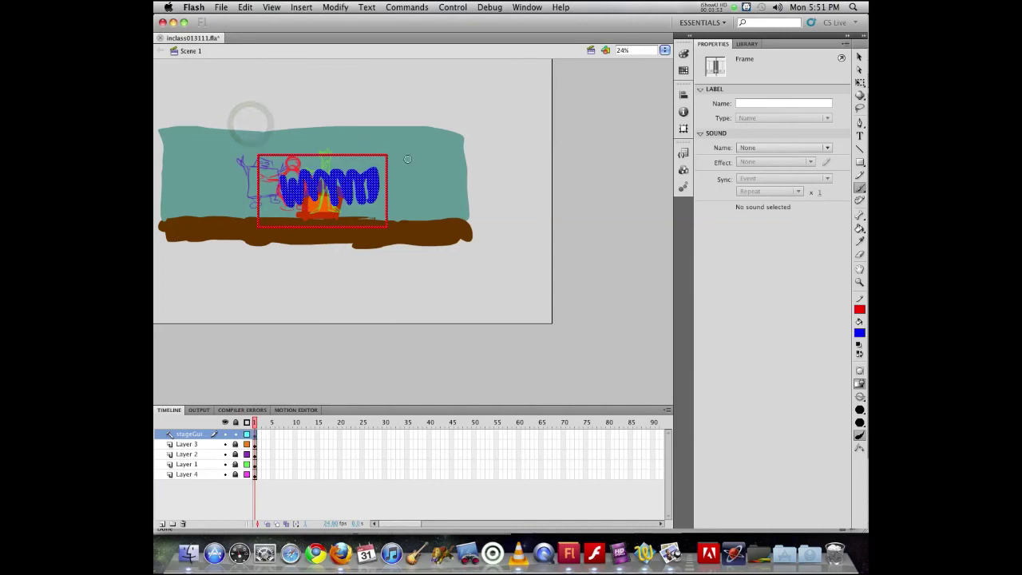
Delete the blue brush zigzag from the stageGuide layer, keeping the red outline, and lock the layer.
click(859, 57)
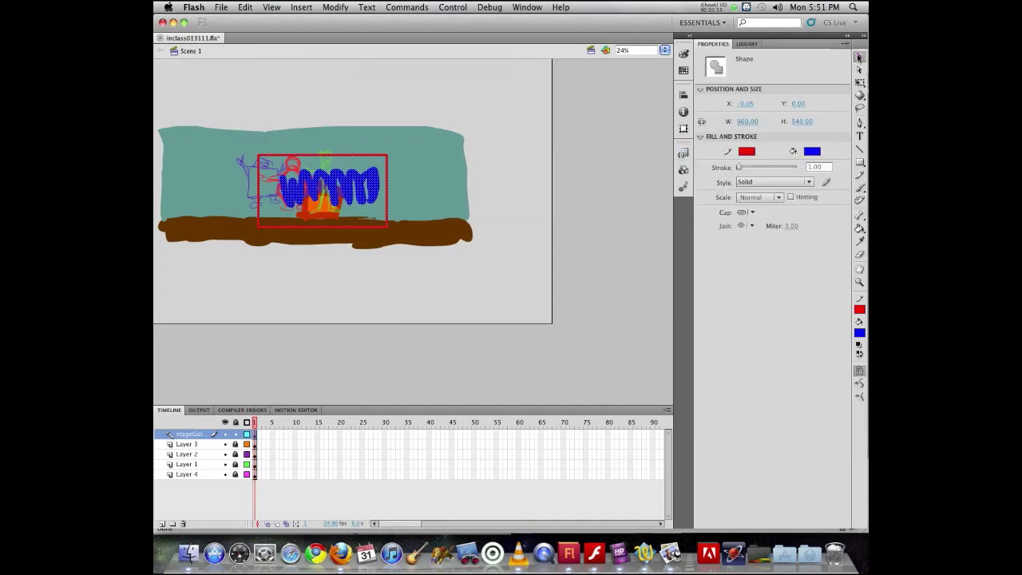
click(583, 144)
click(504, 159)
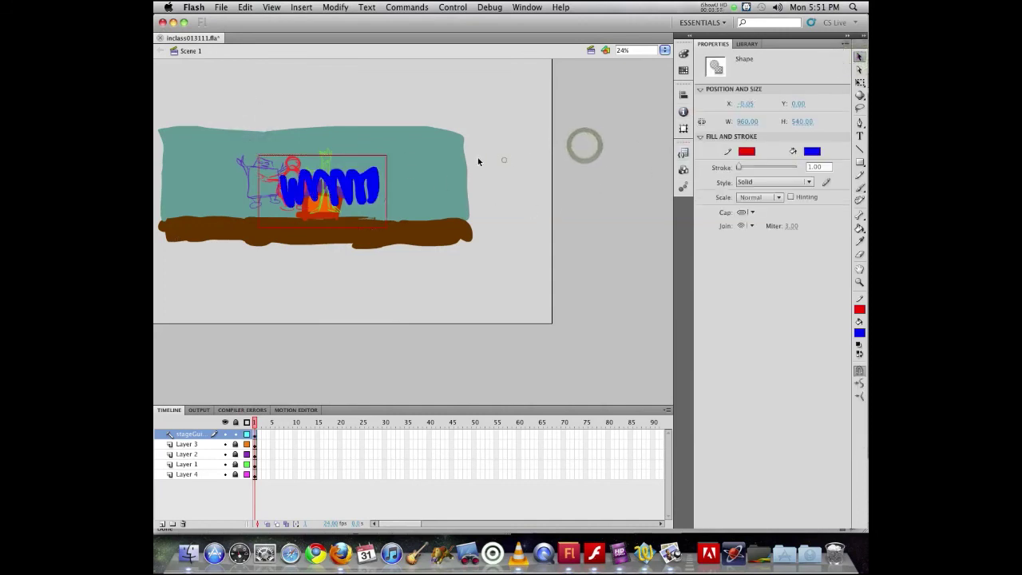
click(374, 179)
key(Delete)
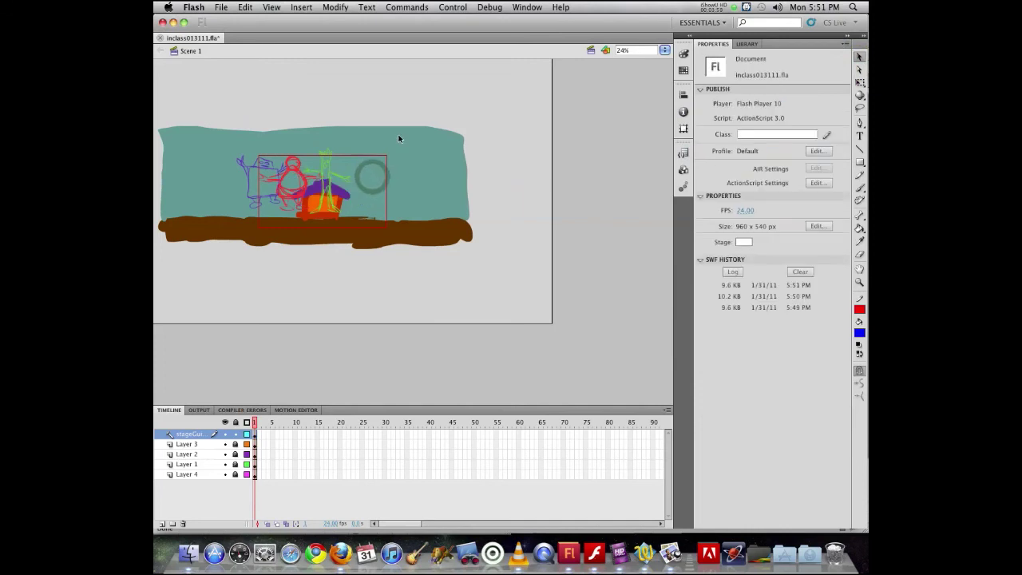
click(236, 436)
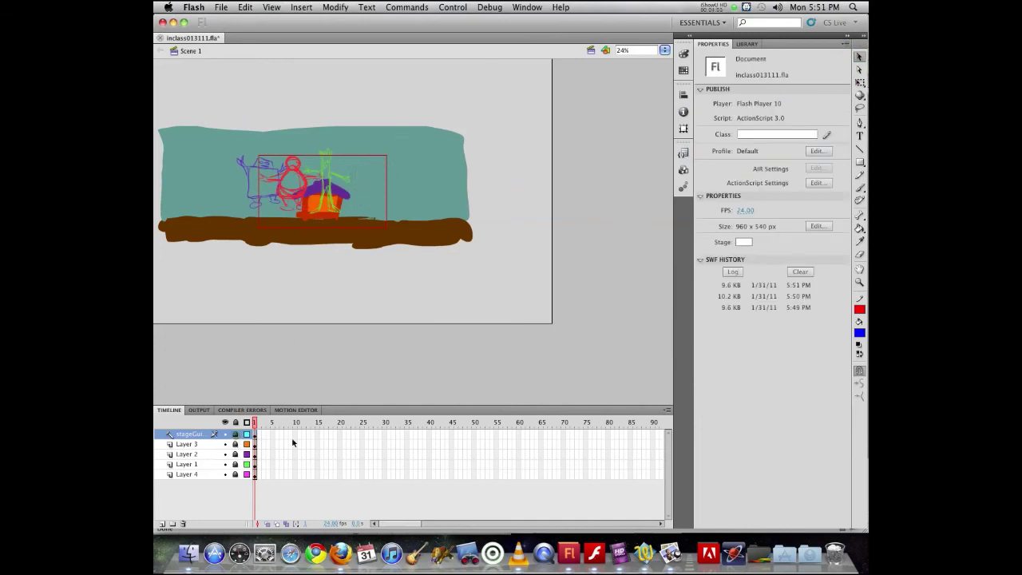